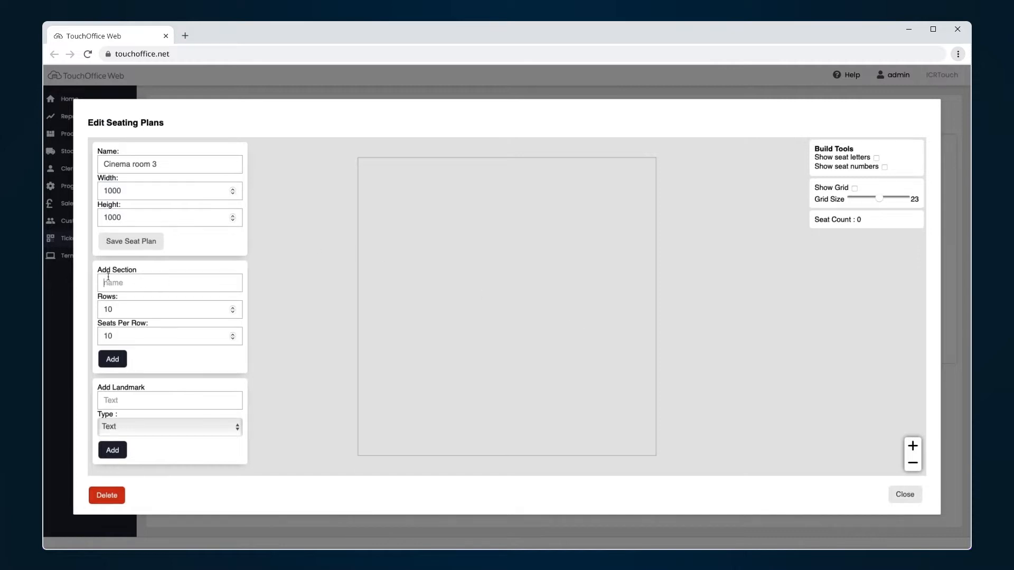
Step: Add a section named Block A with 10 rows of 30 seats to the Cinema room 3 plan
type("Block A")
left_click_drag(124, 342, 94, 335)
type("30")
left_click(123, 361)
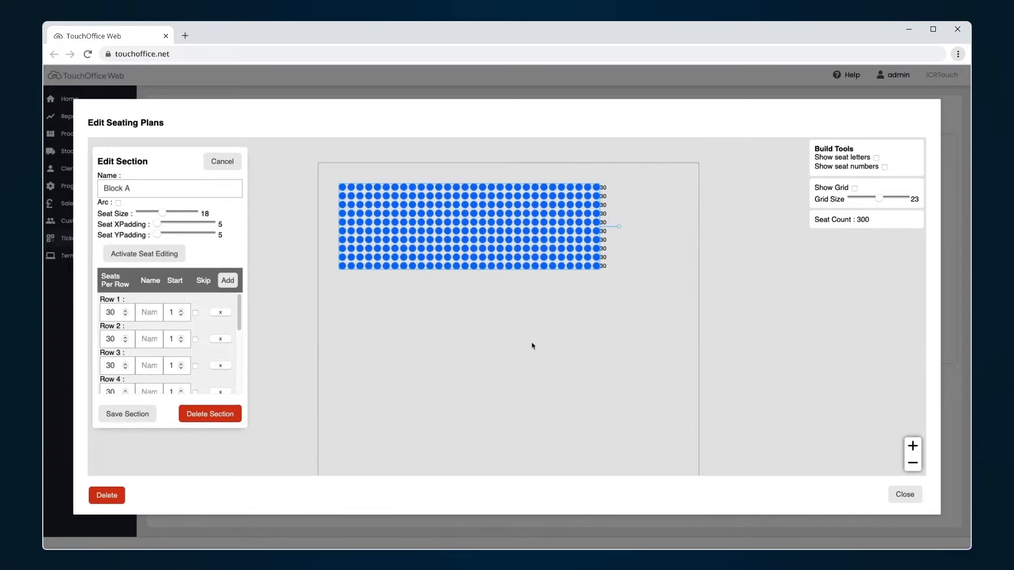
Step: Show the grid and curve Block A into an arc of 34 degrees with a radius of 1200
left_click(855, 189)
left_click(119, 204)
left_click_drag(148, 227, 201, 233)
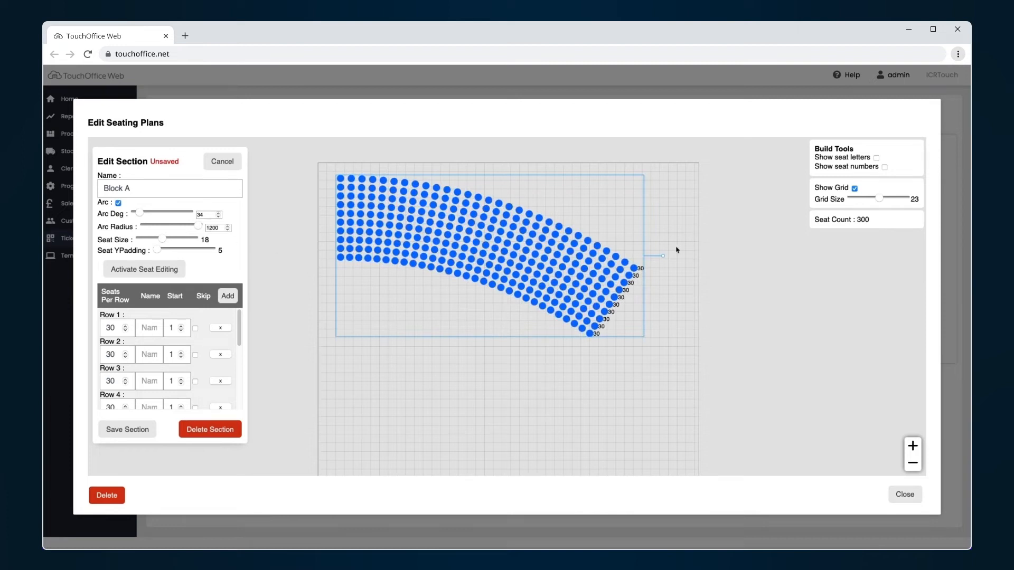
Step: Rotate Block A so its curved rows sit level, and position it centrally near the upper edge of the plan
left_click_drag(664, 258, 669, 204)
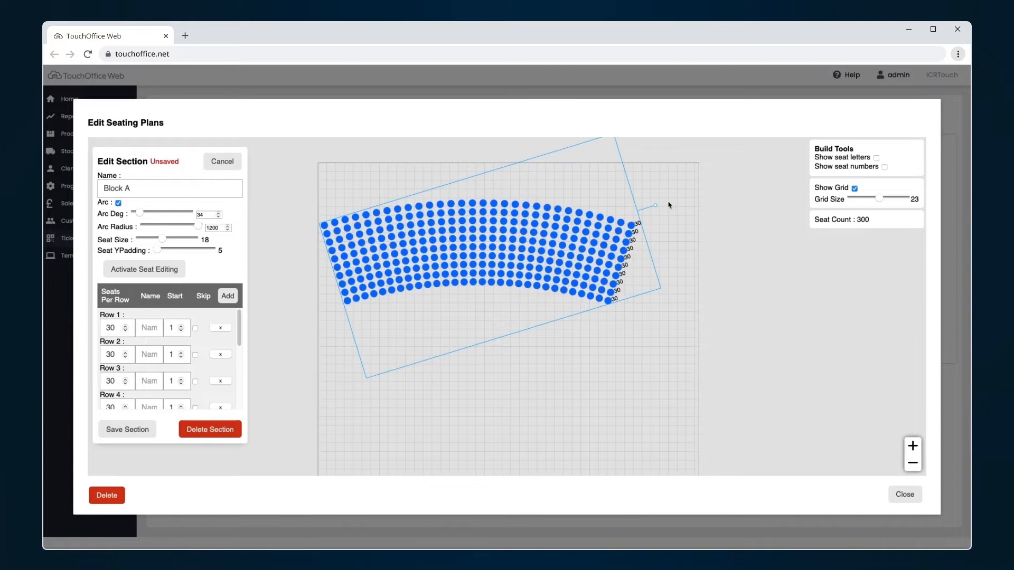
left_click_drag(535, 262, 563, 262)
left_click_drag(563, 262, 562, 262)
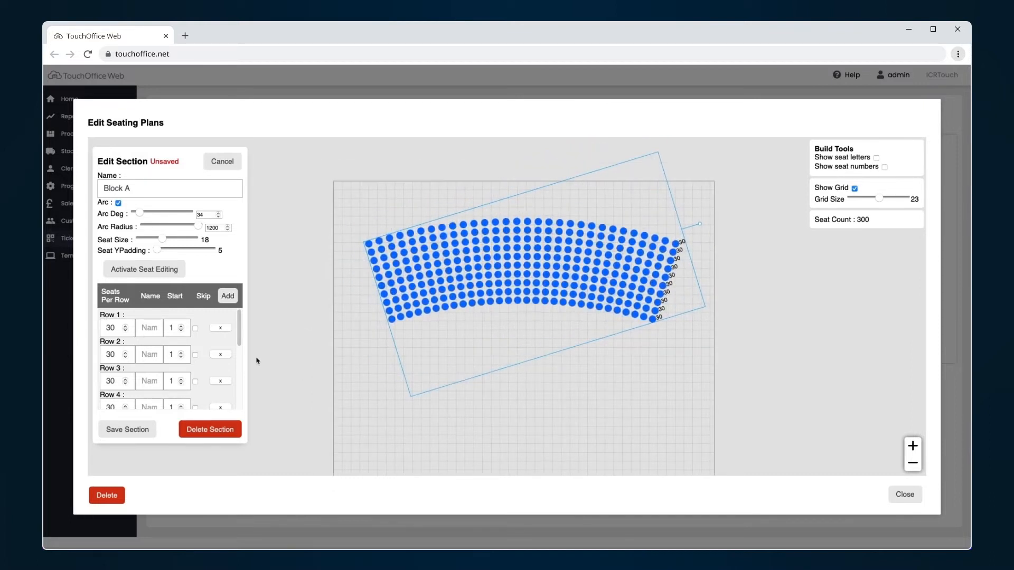
Step: Name the first six rows of Block A as A, B, C, D, E and F
left_click(146, 327)
type("AB")
left_click(148, 381)
type("C")
scroll(148, 364, "down", 2)
left_click(146, 336)
type("D")
left_click(148, 360)
type("E")
left_click(149, 384)
type("F")
Step: Name rows 7 to 10 of Block A as G, H, I and J
left_click_drag(239, 355, 239, 382)
left_click(146, 337)
type("G")
left_click(149, 363)
type("H")
left_click(149, 390)
type("I")
scroll(149, 391, "down", 1)
left_click(149, 398)
type("J")
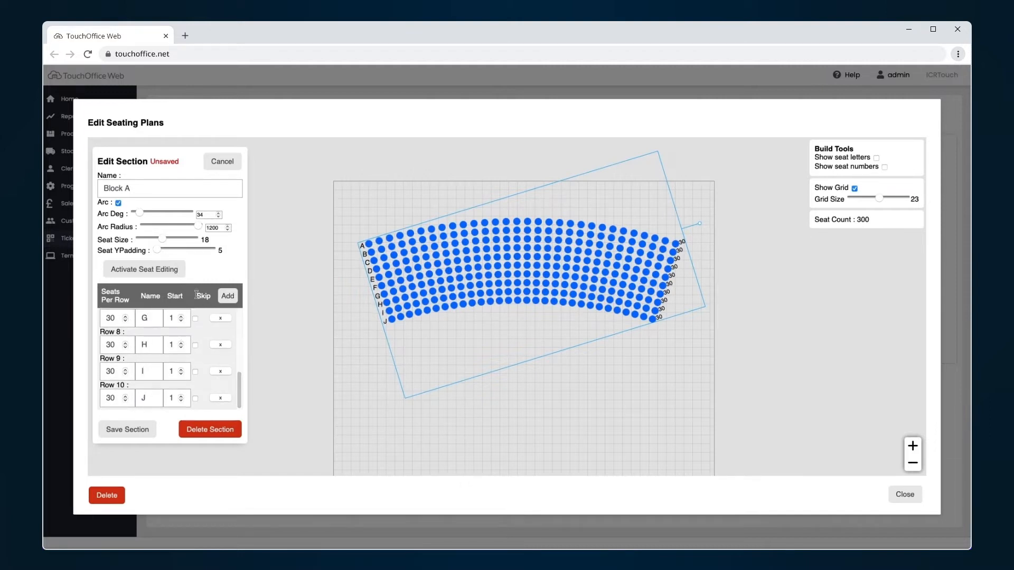
Step: Activate seat editing for Block A and disable the six middle seats, 13 to 18, in row A
left_click(145, 269)
left_click(518, 223)
left_click(527, 222)
left_click(538, 222)
left_click(506, 223)
left_click(495, 222)
left_click(484, 223)
left_click(549, 222)
Step: Disable seats 24 and 25 in every row of Block A to form an aisle
left_click(623, 231)
left_click(613, 229)
left_click(610, 247)
left_click(620, 248)
left_click(603, 281)
left_click(598, 307)
Step: Disable seats 6 and 7 in every row of Block A to form the opposite aisle
left_click(421, 231)
left_click(432, 229)
left_click(433, 238)
left_click(423, 248)
left_click(434, 246)
left_click(427, 265)
left_click(438, 264)
left_click(431, 283)
left_click(444, 307)
left_click(436, 309)
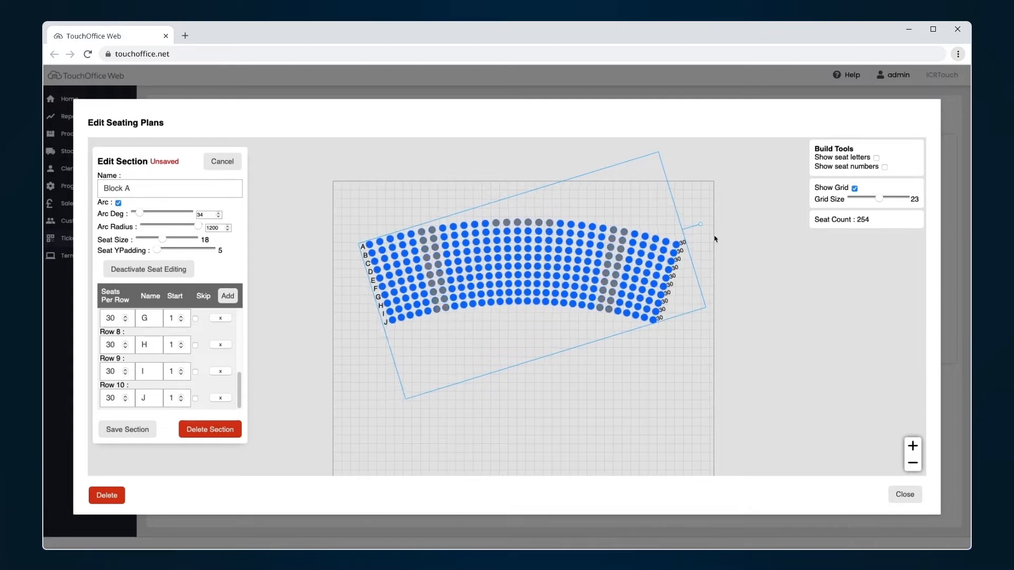
Step: Show the seat numbers and enable Skip for rows A to E of Block A
left_click(884, 167)
scroll(433, 236, "up", 5)
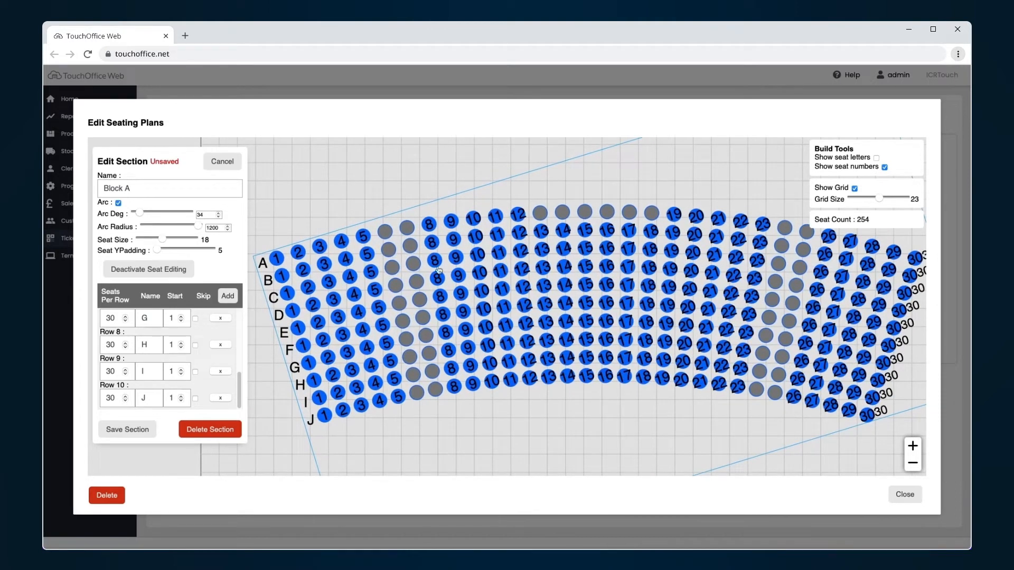
scroll(199, 323, "up", 3)
left_click(195, 328)
left_click(196, 355)
left_click(195, 381)
scroll(199, 396, "down", 3)
left_click(196, 332)
left_click(195, 359)
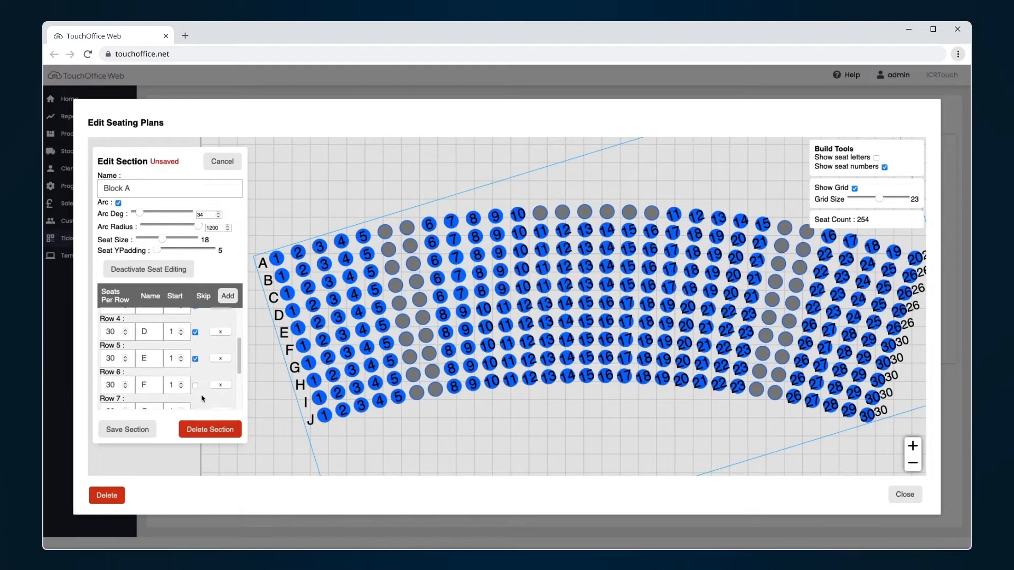
Step: Enable Skip for rows F to J of Block A
left_click(195, 385)
scroll(196, 385, "down", 3)
left_click(195, 340)
left_click(195, 367)
left_click(196, 394)
scroll(197, 396, "down", 1)
left_click(196, 398)
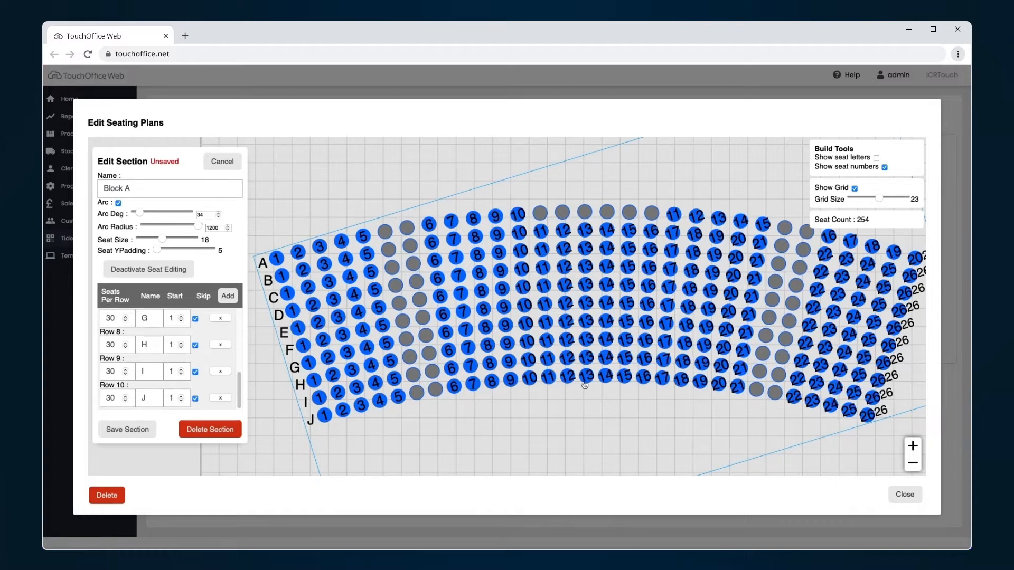
Step: Save the Block A section and finish editing it
scroll(605, 430, "down", 2)
left_click_drag(605, 431, 571, 396)
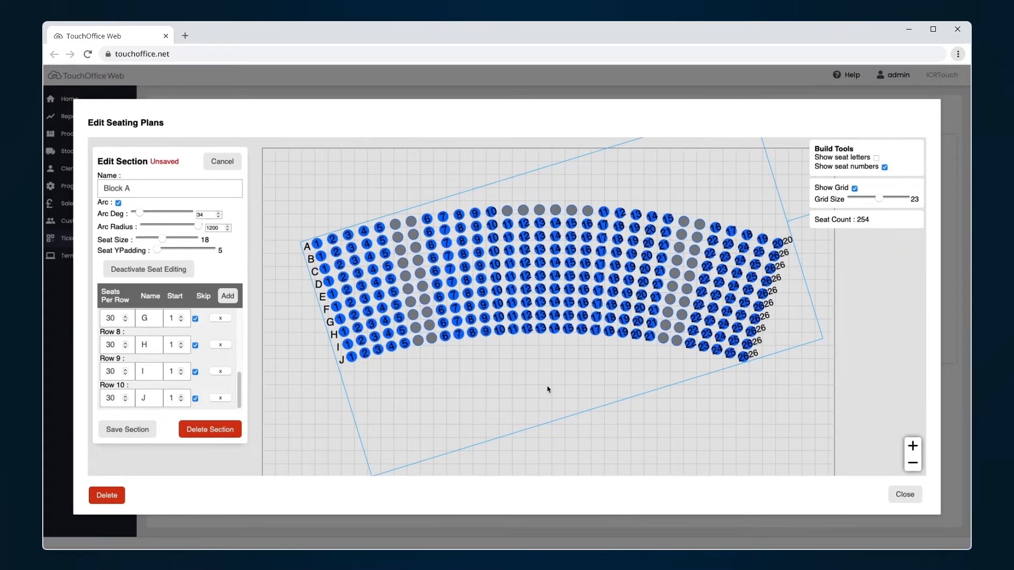
left_click(154, 428)
left_click(525, 401)
Step: Add a section named Block B with 10 rows of 20 seats to the plan
left_click(156, 277)
key("BackSpace")
type("B")
left_click(111, 358)
left_click_drag(364, 423, 361, 354)
Step: Curve Block B into an arc of 34 degrees with radius 758, and rotate and place it level below Block A
left_click(148, 254)
left_click(118, 203)
left_click_drag(160, 226, 180, 228)
left_click_drag(726, 391, 717, 339)
left_click_drag(557, 338, 548, 328)
Step: Activate seat editing for Block B and disable seats 4 and 5 in every row to form an aisle
left_click(145, 269)
left_click(402, 325)
left_click(418, 322)
left_click(415, 389)
left_click(438, 438)
Step: Disable seats 16 and 17 in every row of Block B and deactivate seat editing
left_click(617, 325)
left_click(601, 321)
left_click(602, 403)
left_click(588, 399)
left_click(587, 414)
left_click(599, 416)
left_click(581, 439)
left_click(148, 269)
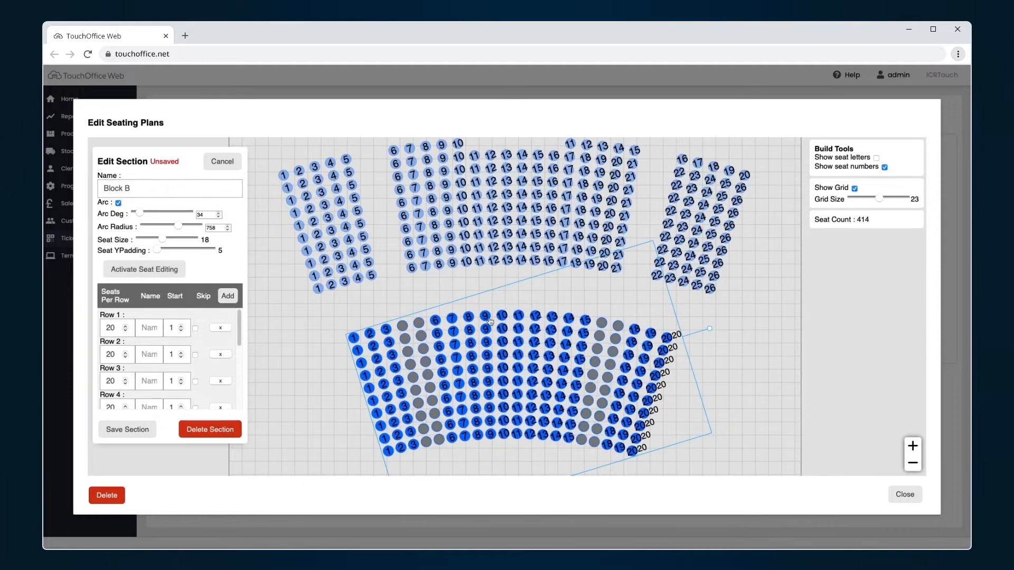
Step: Fine-tune Block B's position beneath Block A and leave its section editing
scroll(495, 319, "down", 5)
left_click_drag(500, 321, 502, 321)
left_click(491, 405)
scroll(491, 405, "up", 4)
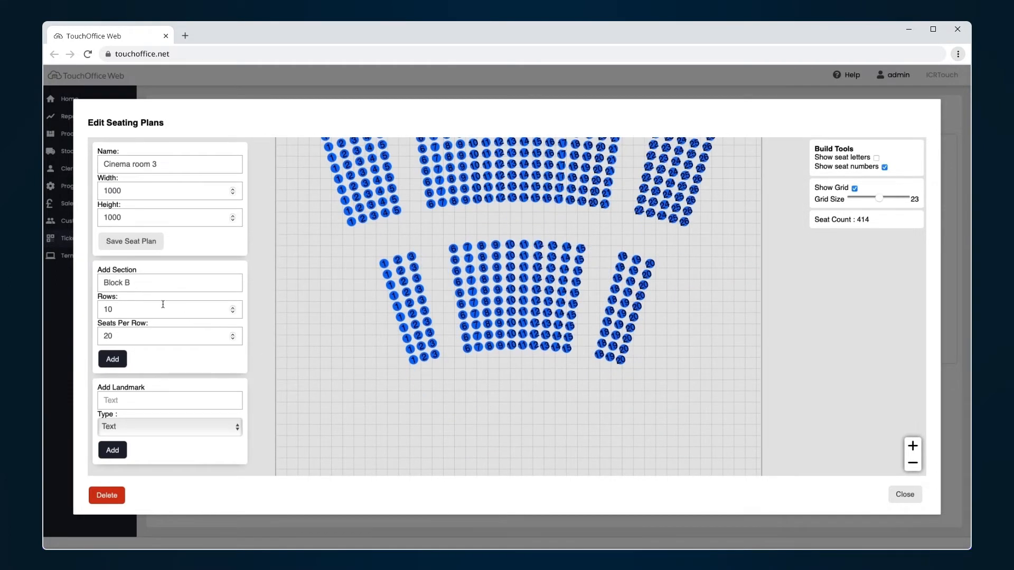
Step: Add a section named VIP 1 with 5 rows of 5 seats and place it below Block B
left_click_drag(141, 285, 102, 275)
type("VIP 1")
key("Tab")
type("5")
key("Tab")
type("5")
left_click(112, 359)
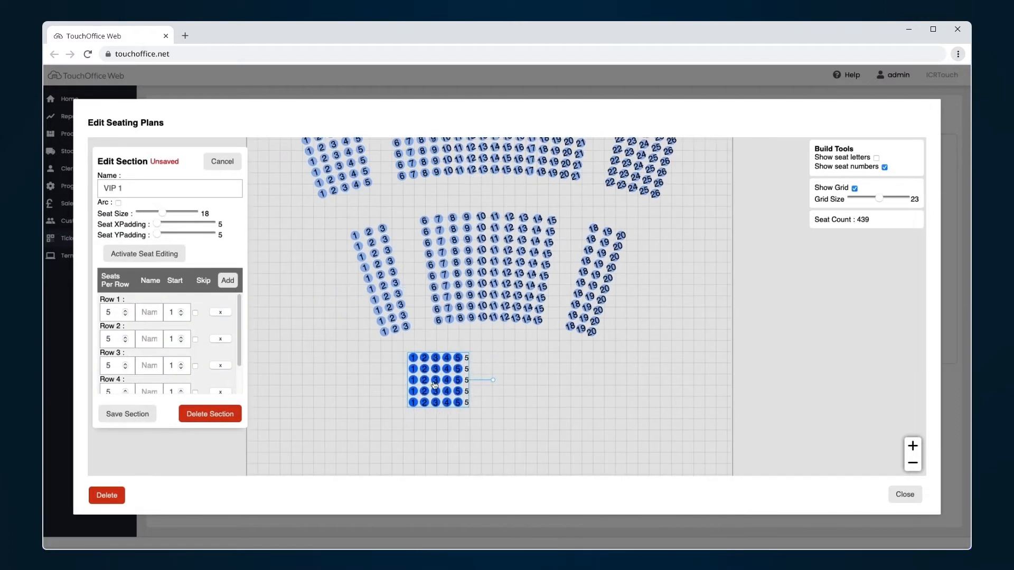
Step: Show the seat letters and name the first four rows of Block B as K, L, M and N
left_click(384, 323)
left_click(148, 328)
type("K")
left_click(148, 355)
type("L")
left_click(148, 381)
type("M")
left_click(148, 407)
type("N")
Step: Name the remaining six rows of Block B as O, P, Q, R, S and T
left_click_drag(236, 384, 238, 390)
left_click(148, 357)
type("R")
left_click(148, 384)
type("S")
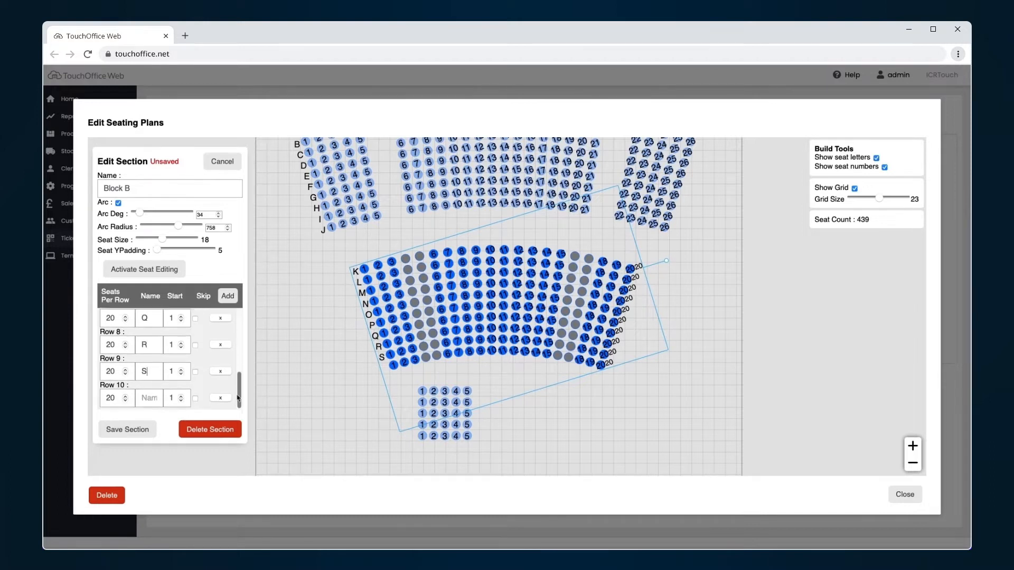
left_click(149, 397)
type("T")
Step: Name the five rows of VIP 1 as U to Y, then save and close the section
left_click(445, 413)
left_click(150, 381)
type("Y")
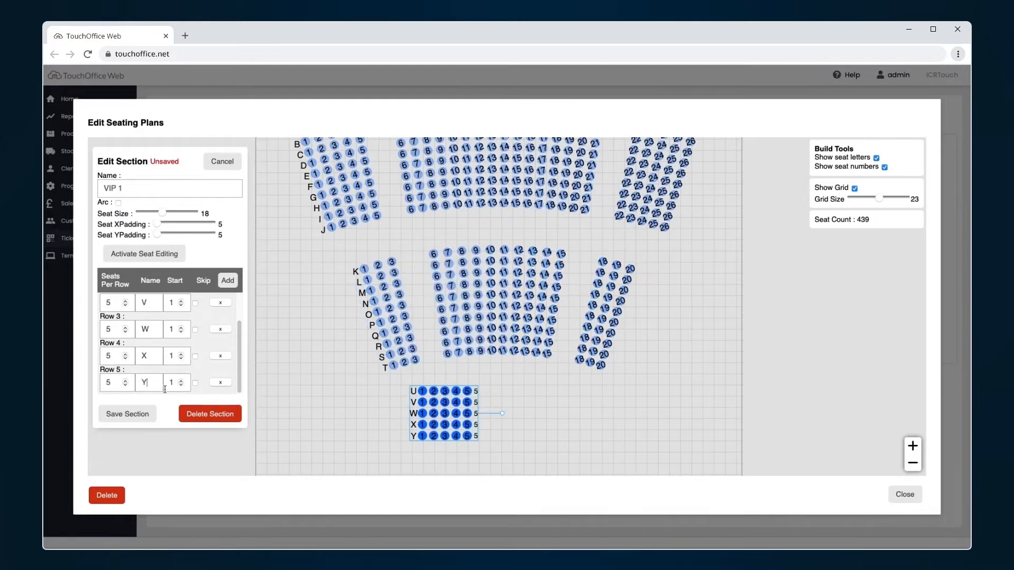
left_click(127, 414)
left_click(222, 162)
Step: Add a section named VIP 2 with 5 rows of 5 seats and place it beside VIP 1, aligned with its rows
left_click(122, 284)
key("BackSpace")
type("2")
left_click(112, 358)
left_click_drag(366, 283, 561, 378)
Step: Name the five rows of VIP 2 as U, V, W, X and Y, and save the section
left_click(150, 312)
type("U")
left_click(149, 339)
type("V")
left_click(148, 366)
type("W")
left_click(149, 391)
type("X")
scroll(150, 386, "down", 3)
left_click(151, 383)
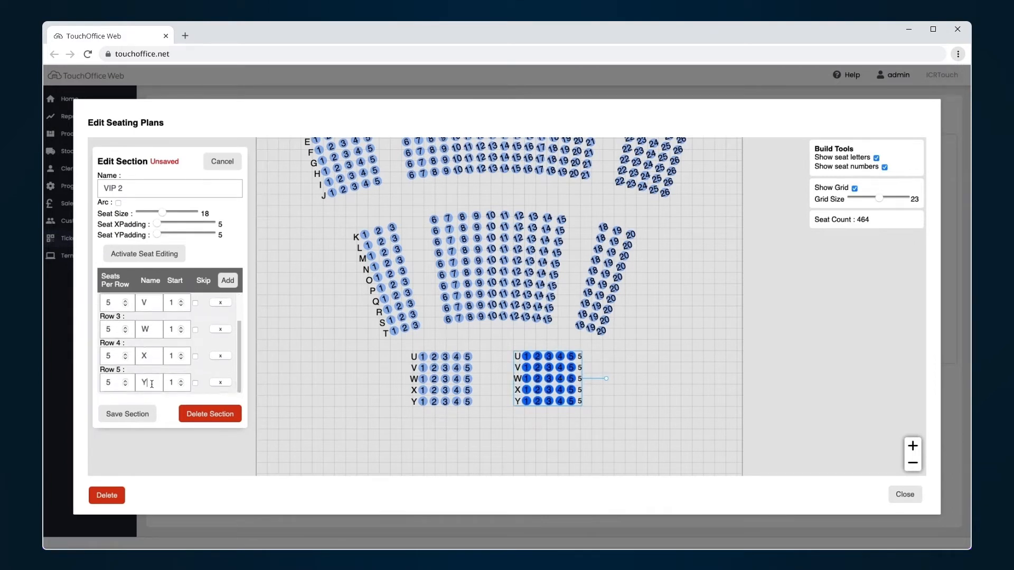
type("Y")
left_click(140, 413)
left_click_drag(323, 312, 355, 265)
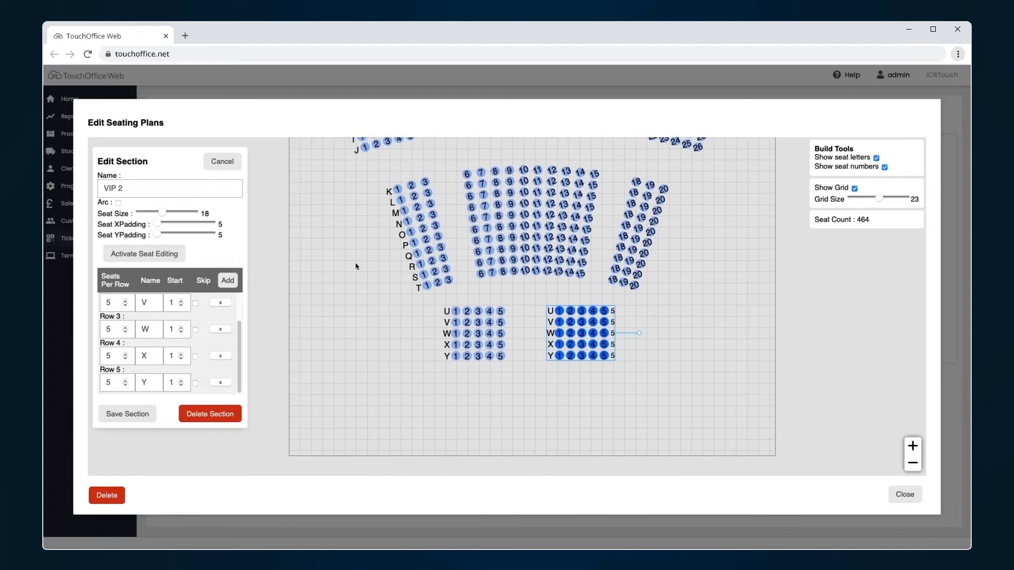
left_click(355, 267)
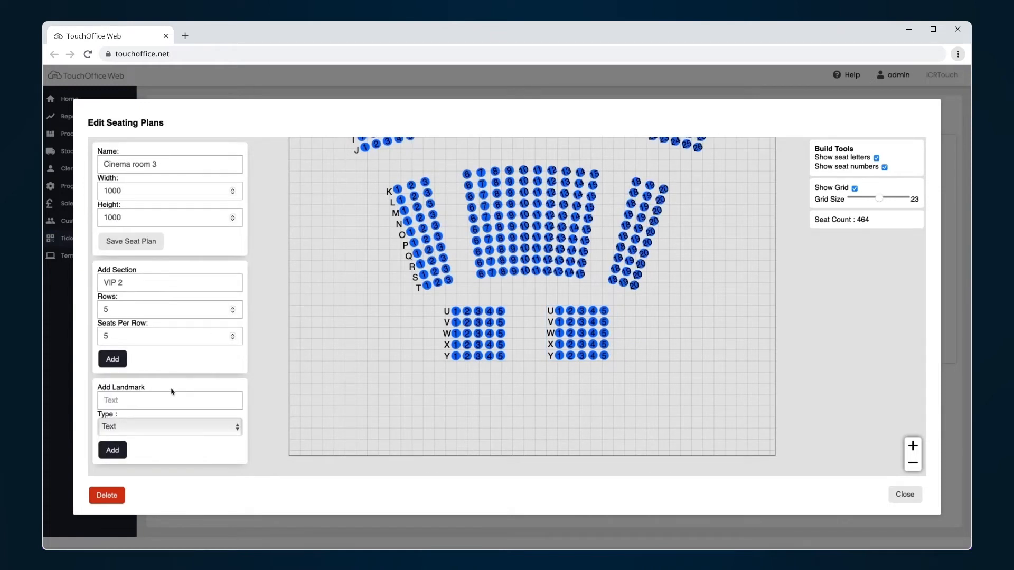
Step: Add a landmark with the text EXIT and the type Exit Icon to the plan
type("EXIT")
left_click(144, 427)
left_click(130, 448)
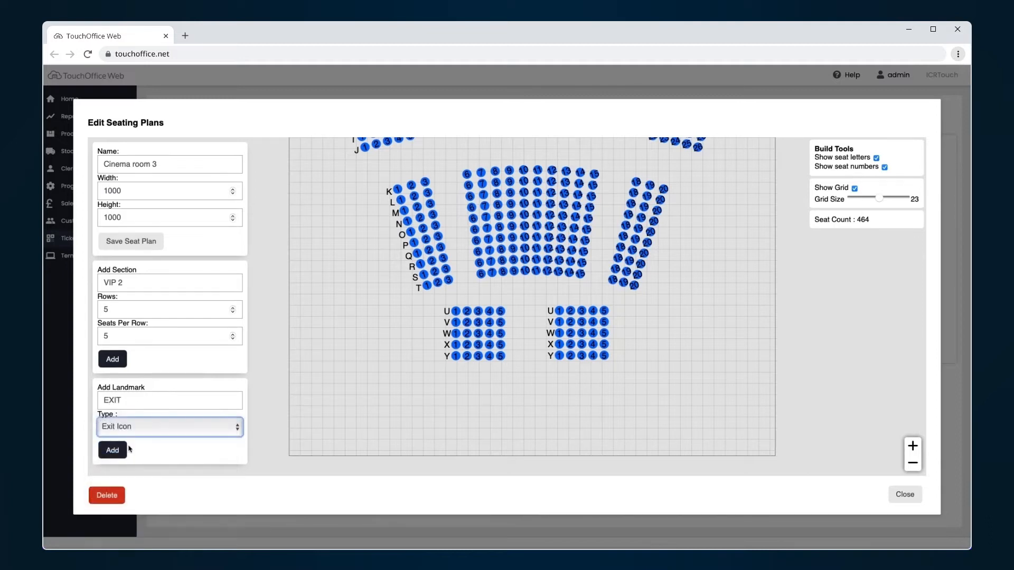
scroll(351, 242, "up", 4)
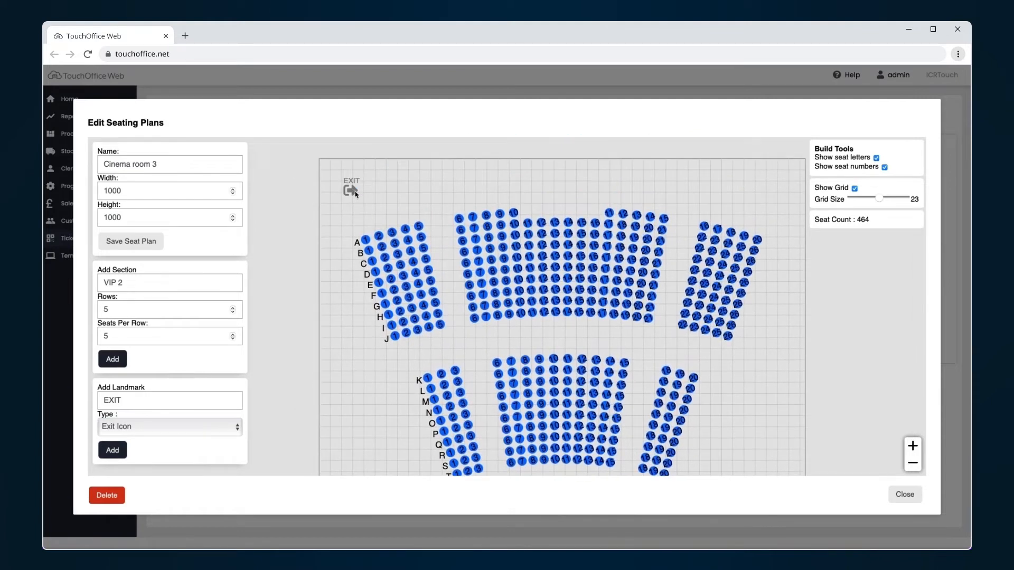
Step: Move the EXIT landmark to the lower-left corner of the seating plan and enlarge it
left_click(355, 194)
left_click_drag(353, 191, 358, 439)
scroll(389, 328, "down", 5)
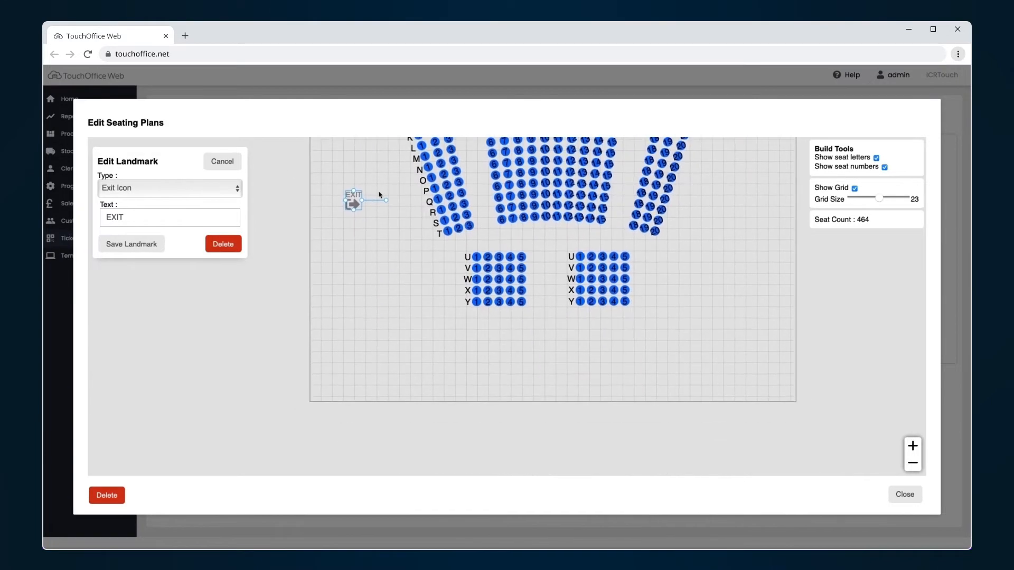
left_click_drag(356, 207, 345, 381)
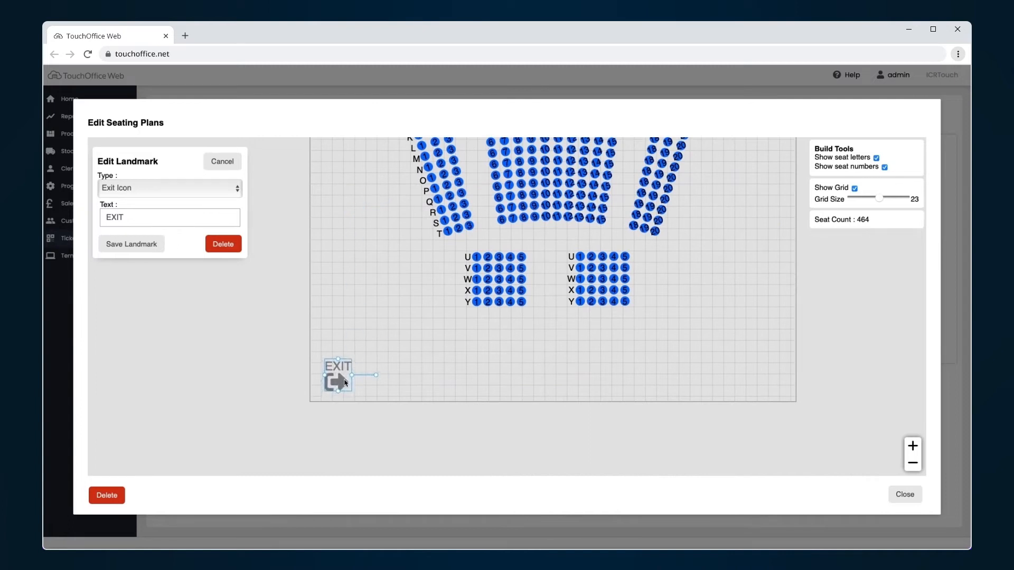
left_click(362, 328)
scroll(362, 328, "down", 3)
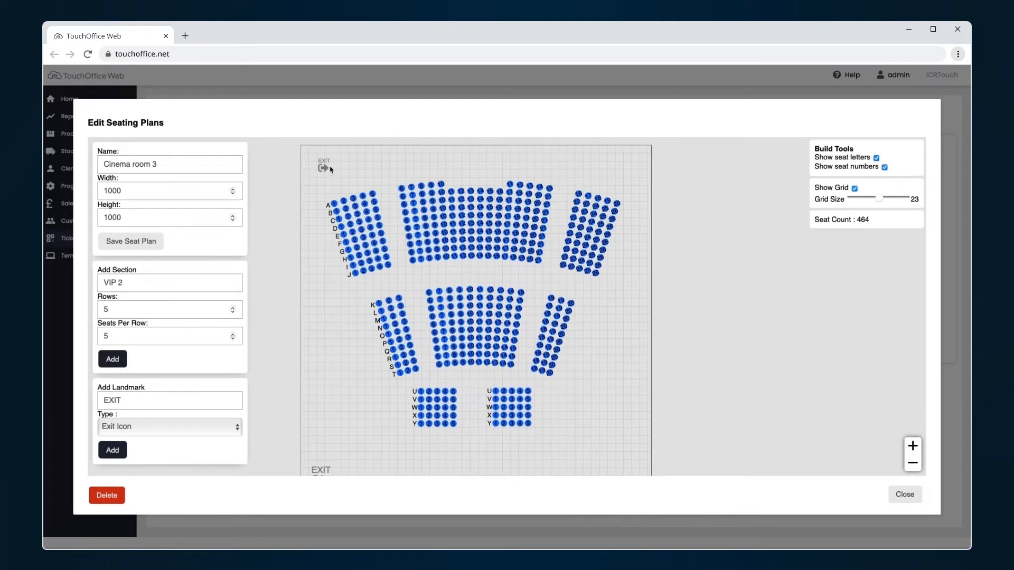
Step: Move the second EXIT landmark to the lower-right corner of the seating plan and enlarge it to match the first
left_click_drag(325, 169, 579, 379)
scroll(630, 467, "up", 3)
scroll(537, 356, "down", 3)
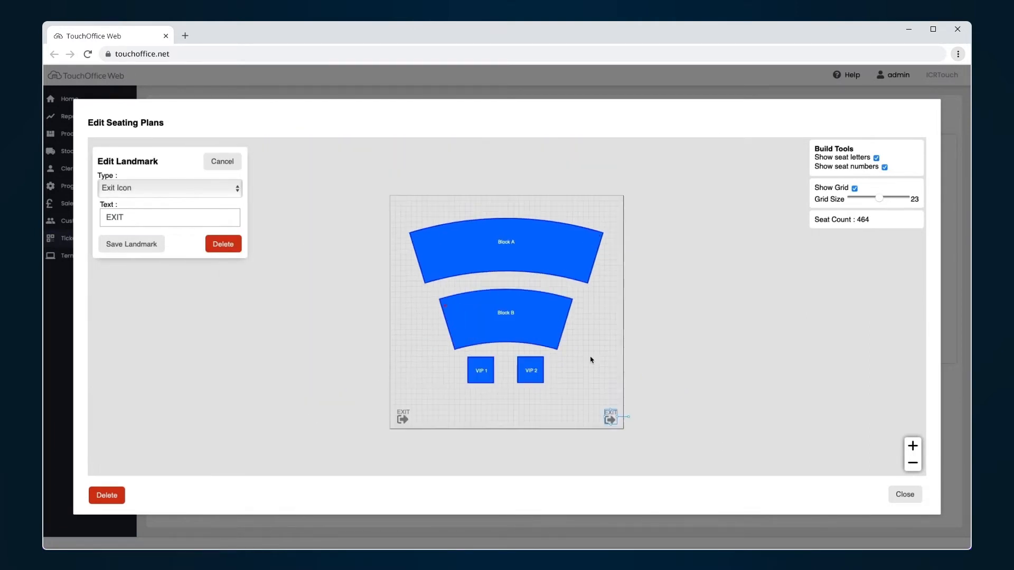
left_click(573, 334)
Step: Add a landmark with the text SCREEN and the type Text to the plan
left_click(158, 427)
left_click(122, 399)
double_click(112, 400)
type("SCREEN")
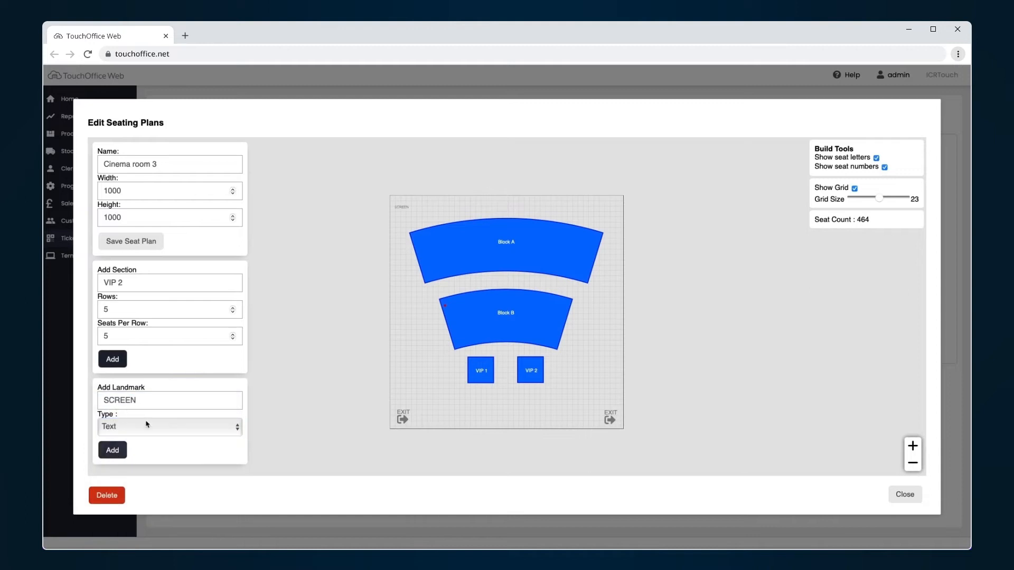
left_click(112, 450)
Step: Enlarge the SCREEN landmark and centre it along the lower edge of the plan between the two exits
scroll(401, 207, "up", 4)
left_click_drag(401, 207, 408, 270)
left_click_drag(407, 255, 344, 256)
scroll(389, 405, "down", 4)
left_click_drag(325, 208, 474, 393)
left_click(350, 307)
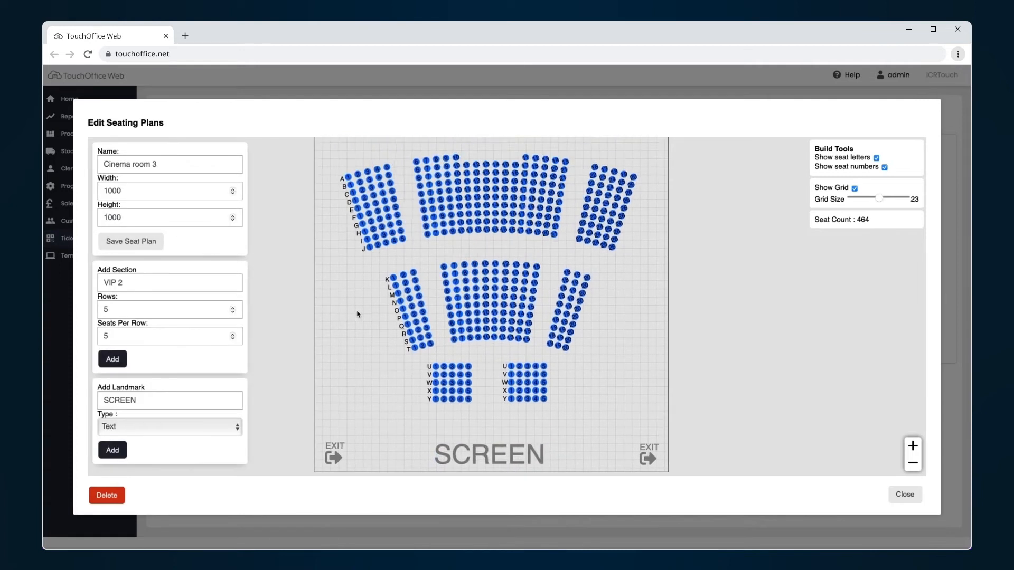
Step: Save the unsaved Block B section and close the seating plan editor
left_click(898, 496)
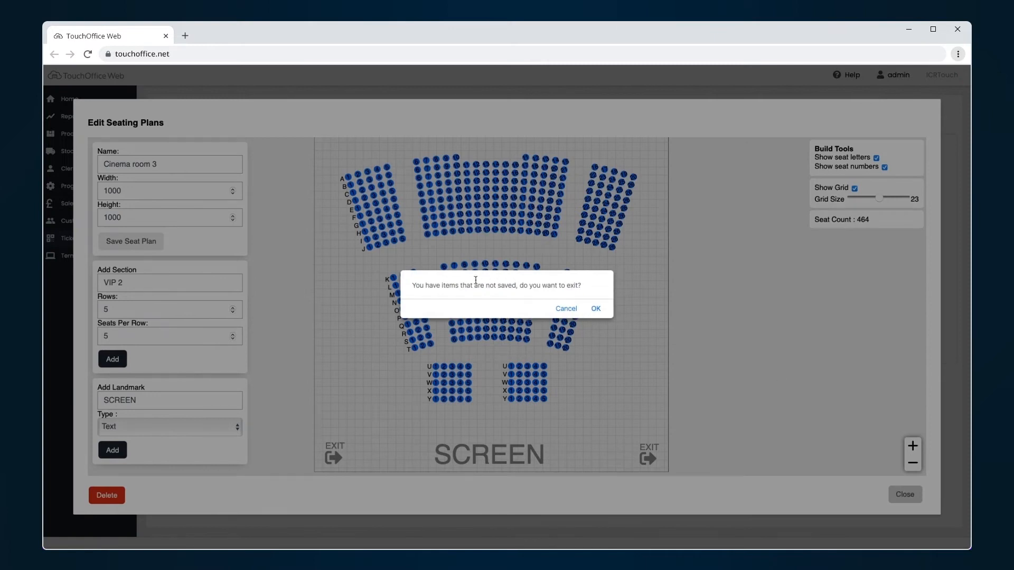
left_click(565, 308)
scroll(646, 382, "down", 2)
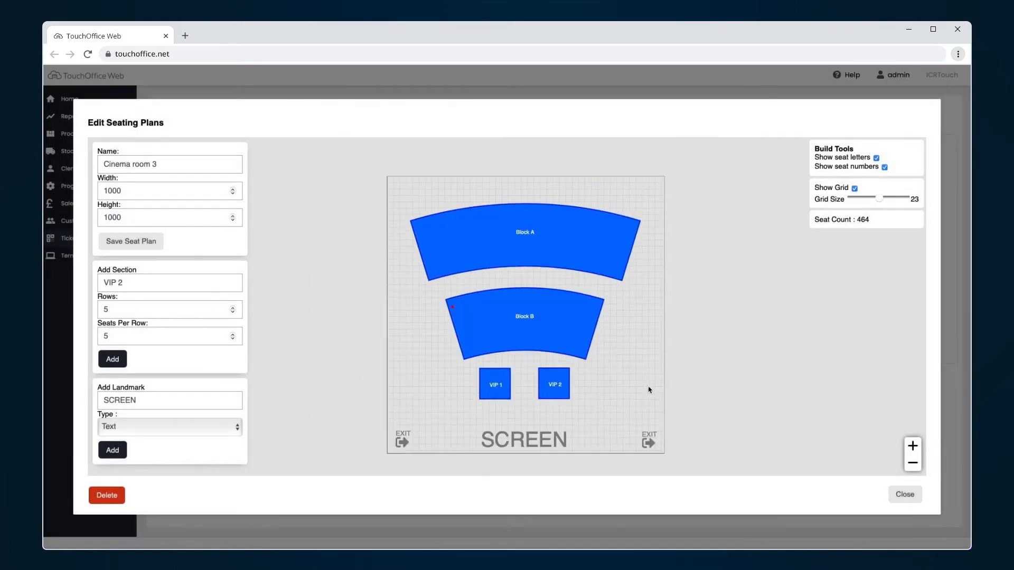
left_click(470, 322)
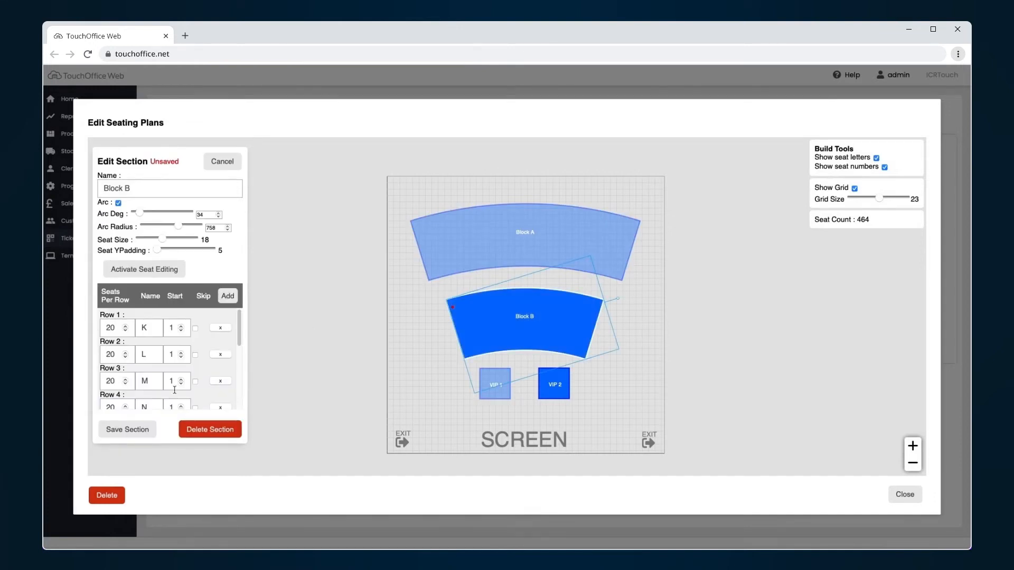
left_click(117, 431)
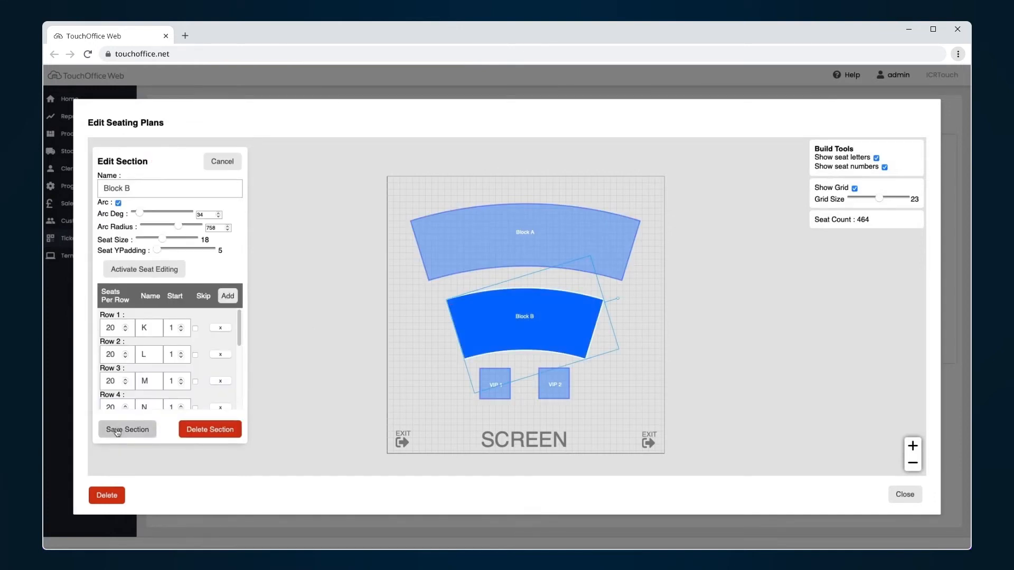
left_click(641, 385)
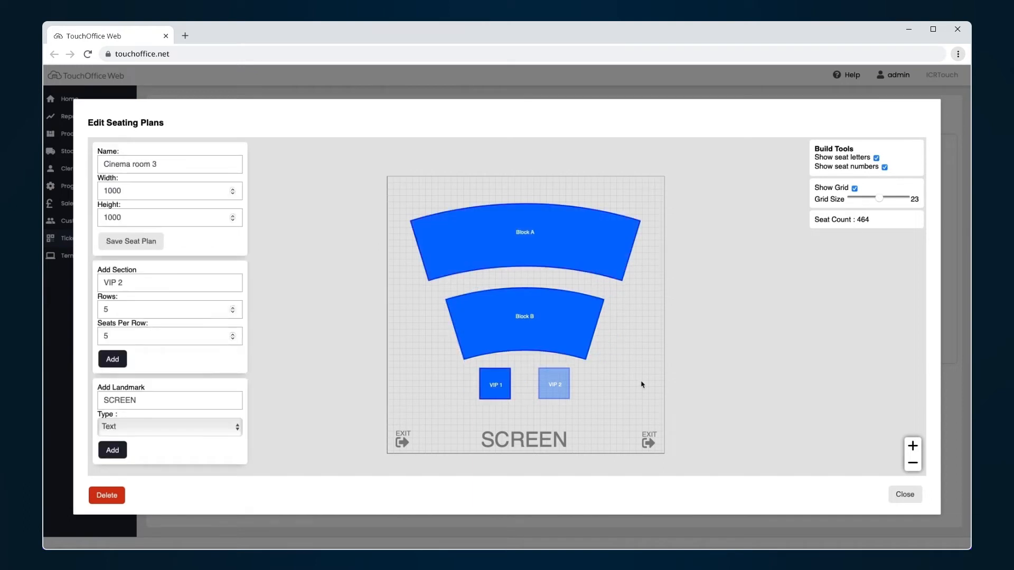
left_click(904, 495)
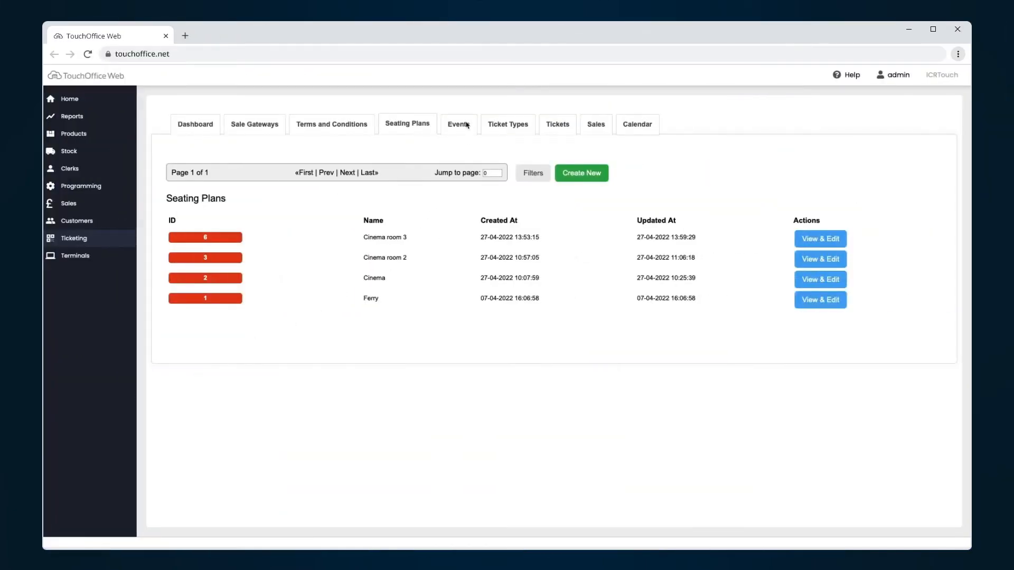
Step: Start a new ticketing event named The Greatest Tillman
left_click(466, 132)
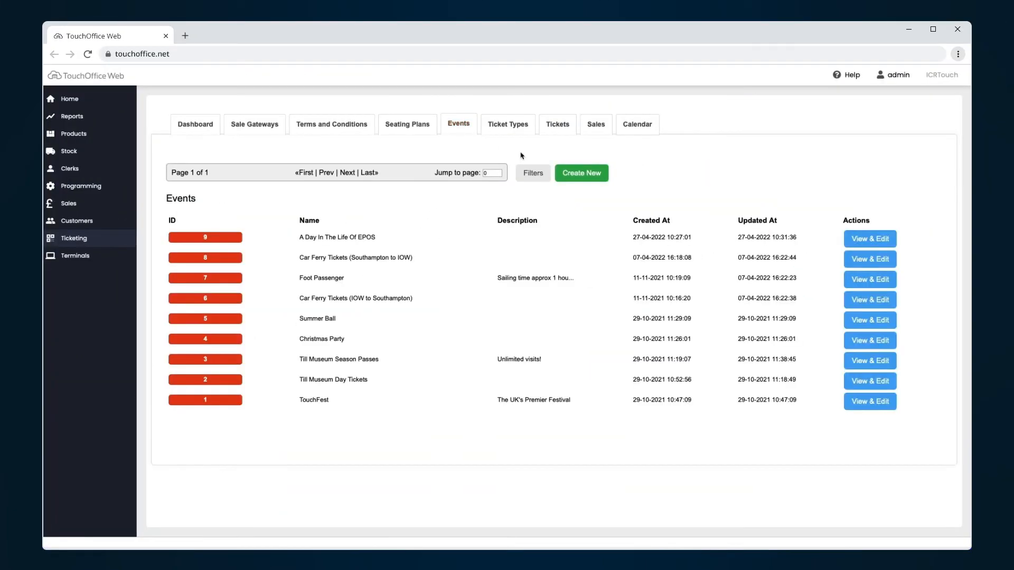
left_click(580, 179)
left_click(425, 154)
type("The Greatest Tillman")
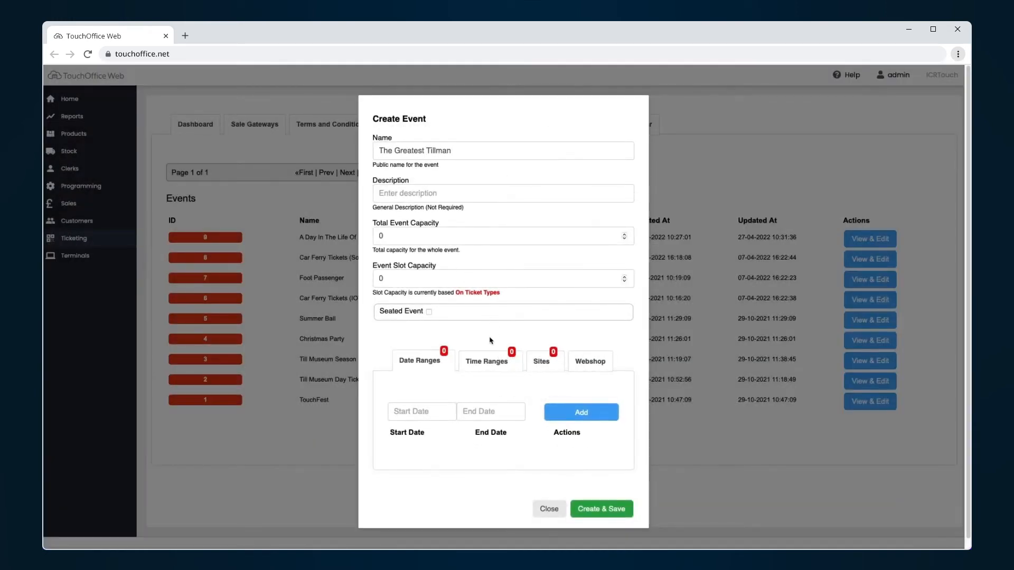
Step: Add a date range from 01/04/2022 to 30/04/2022 to the event
left_click(414, 411)
left_click(464, 302)
left_click(481, 364)
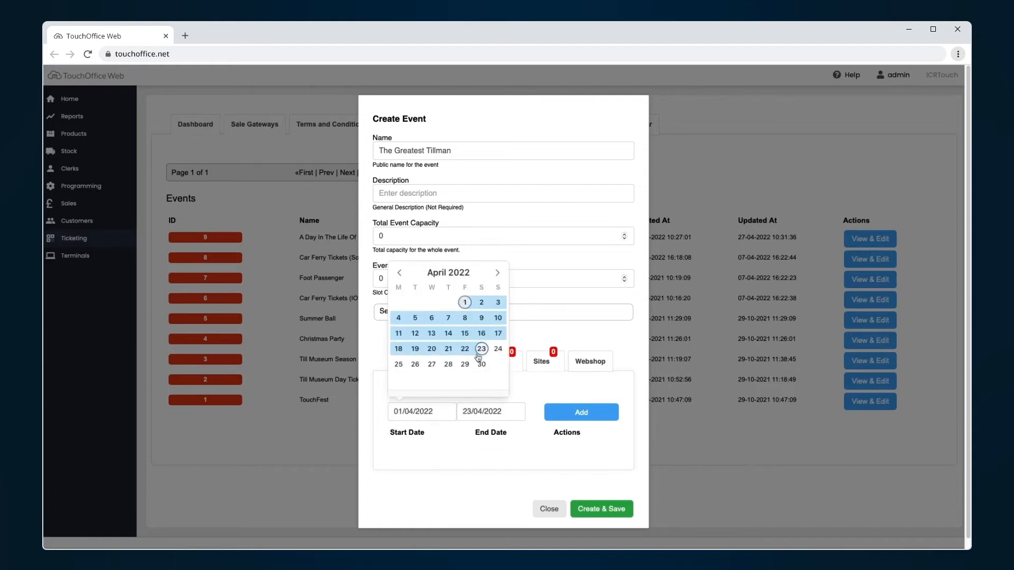
left_click(575, 414)
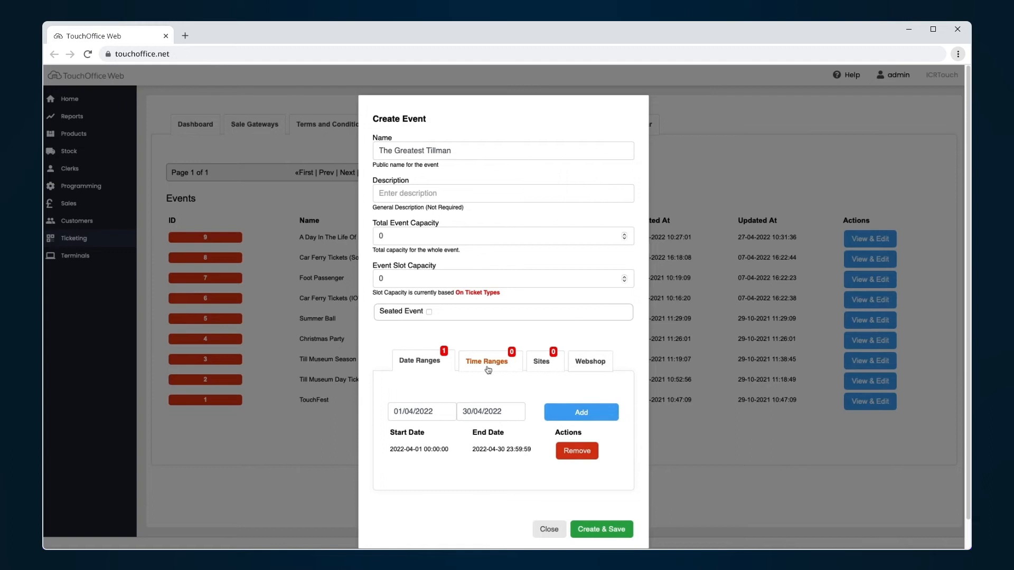
Step: Add a time range from 12:00 to 14:00 to the event
left_click(488, 370)
left_click(410, 406)
left_click_drag(420, 417, 420, 451)
left_click(402, 448)
left_click(437, 431)
left_click(496, 404)
left_click_drag(497, 417, 497, 465)
left_click(482, 469)
left_click(510, 430)
left_click(563, 404)
Step: Add a second time range from 14:00 to 16:00, and create and save the event
left_click(415, 402)
left_click(408, 476)
left_click(481, 402)
left_click(480, 450)
left_click(581, 403)
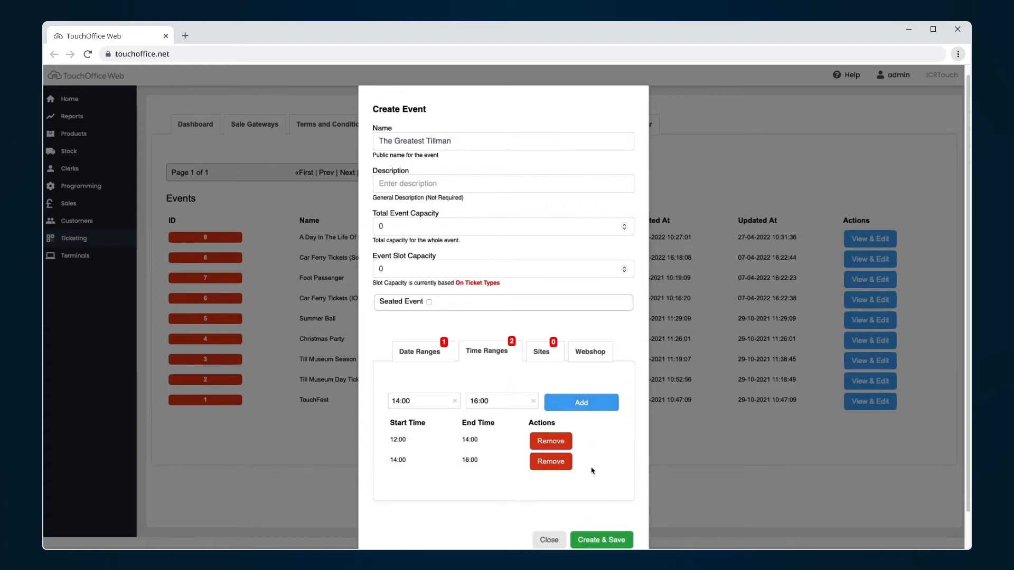
left_click(599, 539)
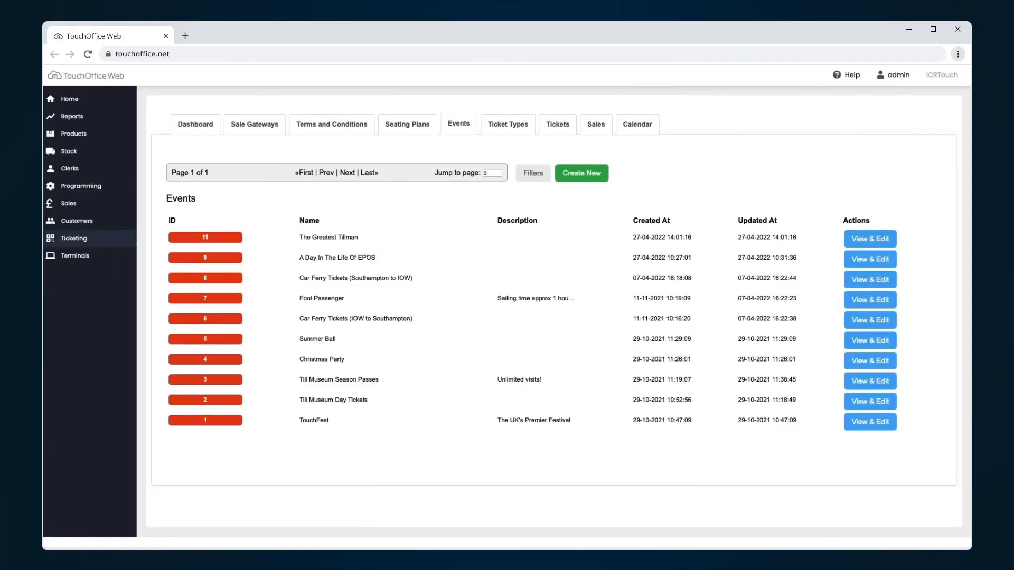
Step: Start a new ticket type named Standard movie with sale PLU 102
left_click(513, 130)
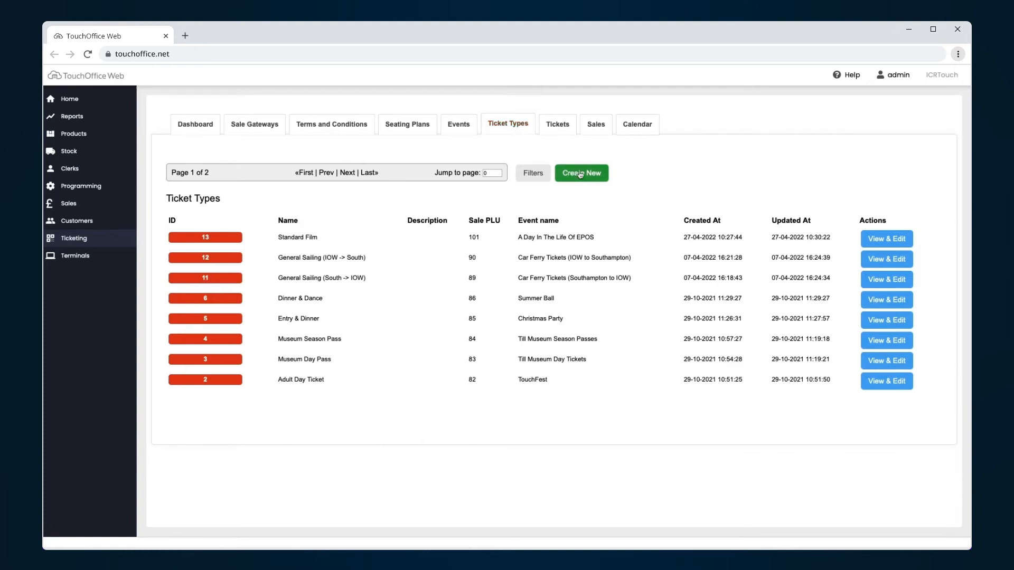
left_click(580, 175)
left_click(507, 151)
type("Sta")
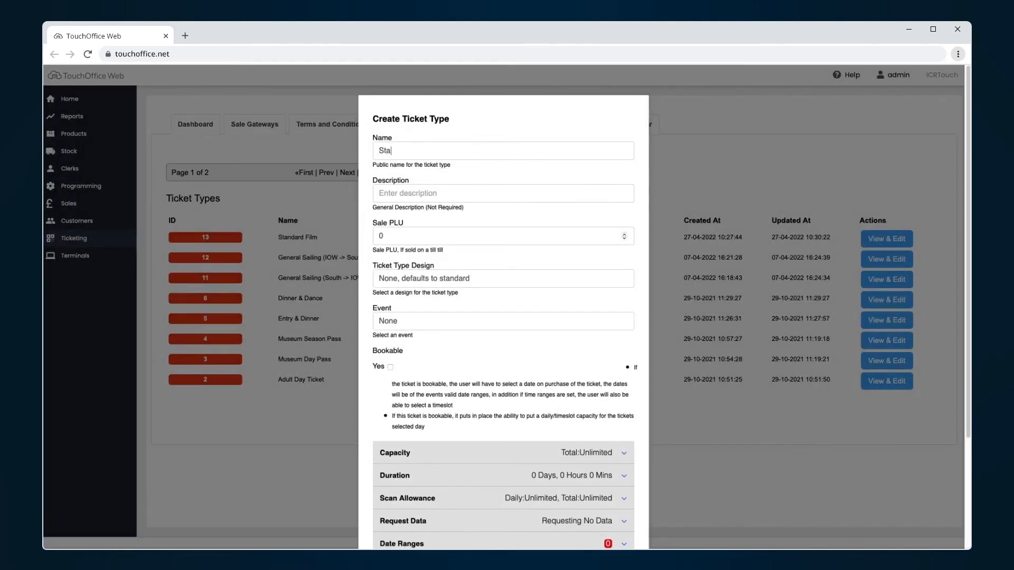
type("ndard movie")
left_click(387, 235)
key("BackSpace")
type("102")
Step: Link the Standard movie ticket type to the event The Greatest Tillman and make it bookable
left_click(395, 325)
left_click(409, 439)
left_click(391, 366)
Step: Make the Standard movie ticket type use the event slot capacity, and create and save it
scroll(468, 392, "down", 3)
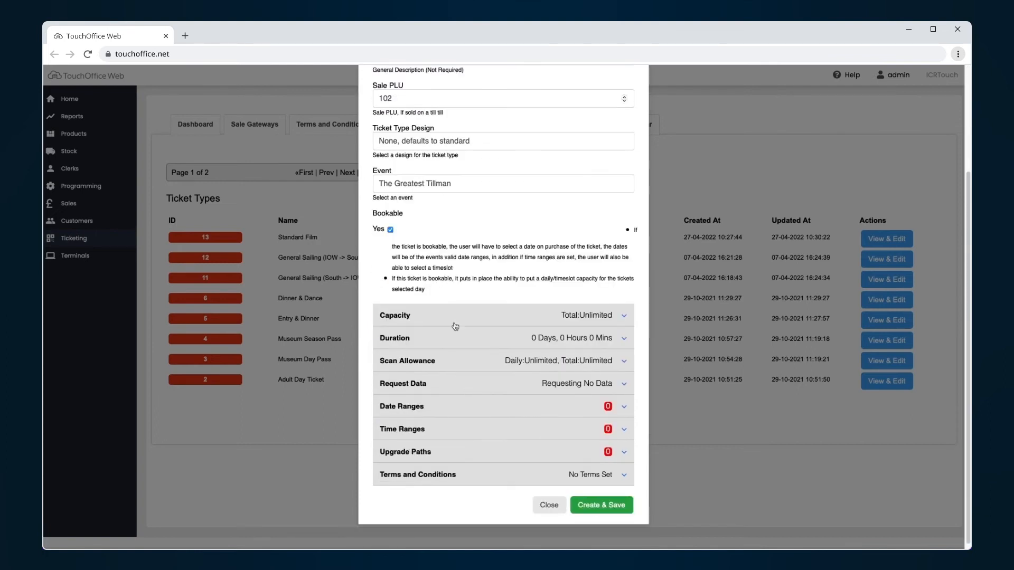
left_click(454, 315)
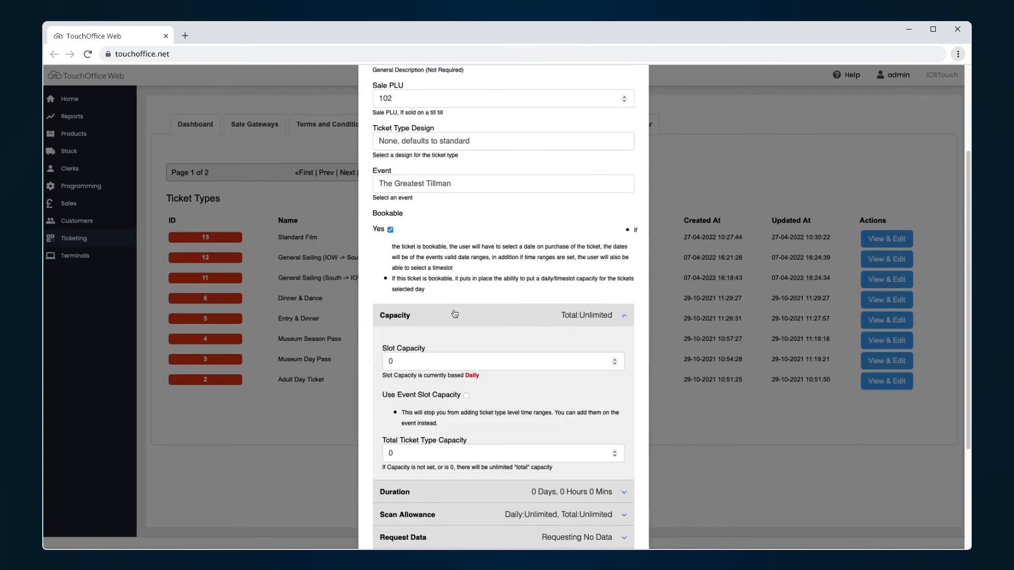
left_click(465, 397)
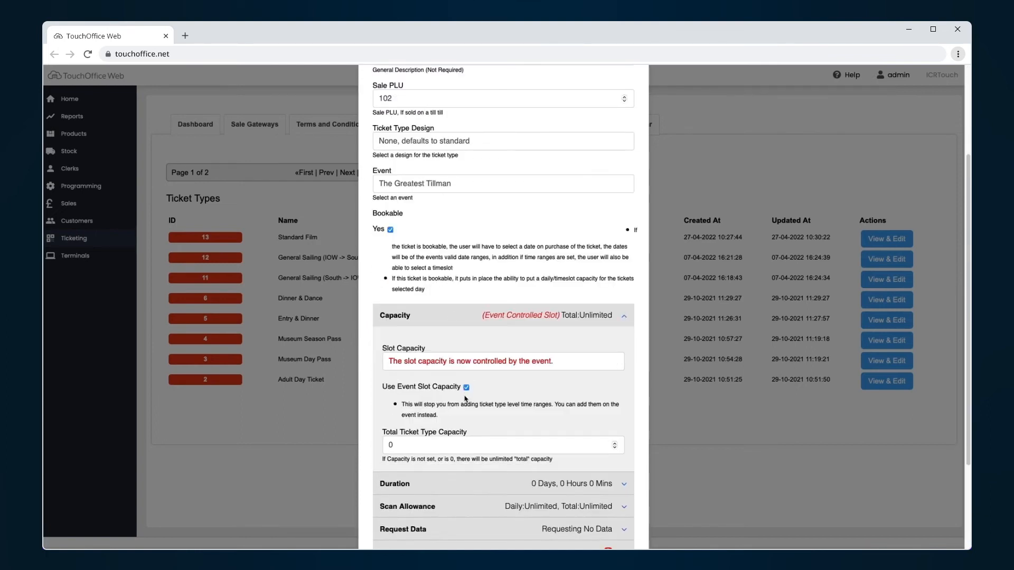
left_click(482, 319)
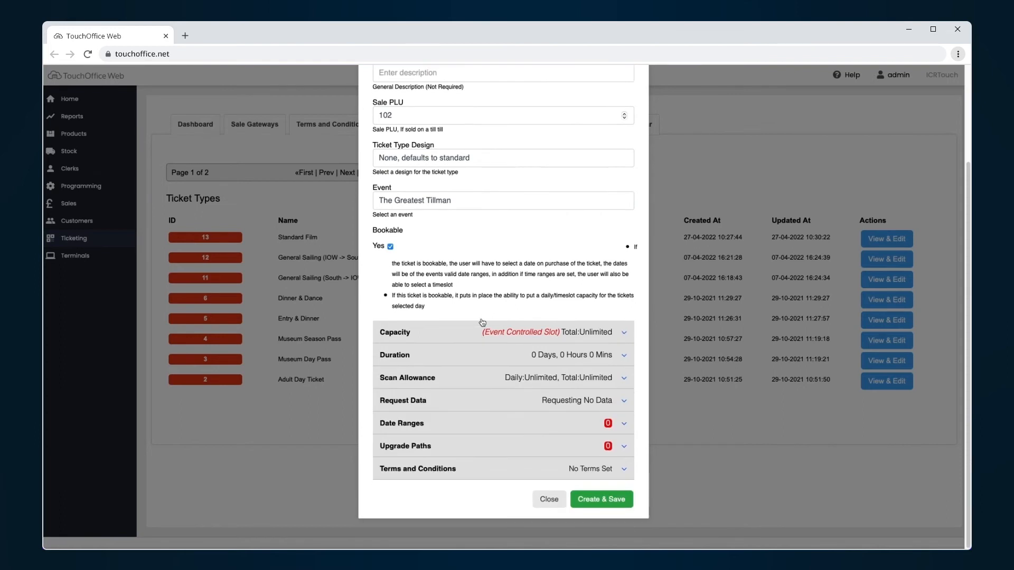
left_click(598, 501)
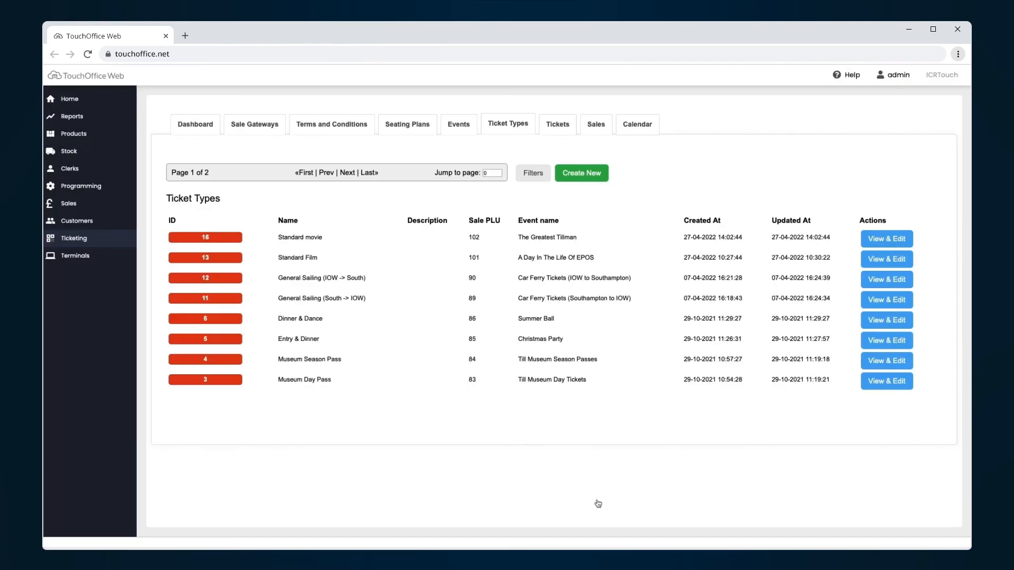
Step: Start a new ticket type named VIP movie with sale PLU 104
left_click(572, 183)
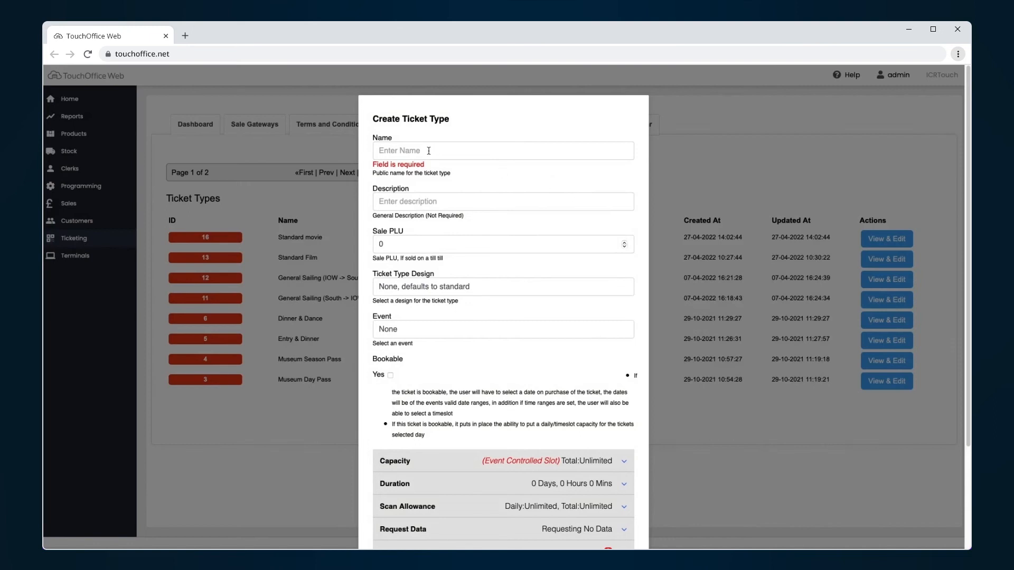
left_click(402, 154)
type("VIP movie")
double_click(405, 236)
type("104")
Step: Link the VIP movie ticket type to the event The Greatest Tillman and make it bookable
left_click(412, 320)
left_click(401, 439)
left_click(390, 366)
Step: Make sure the VIP movie ticket type uses the event slot capacity, and create and save it
left_click(467, 452)
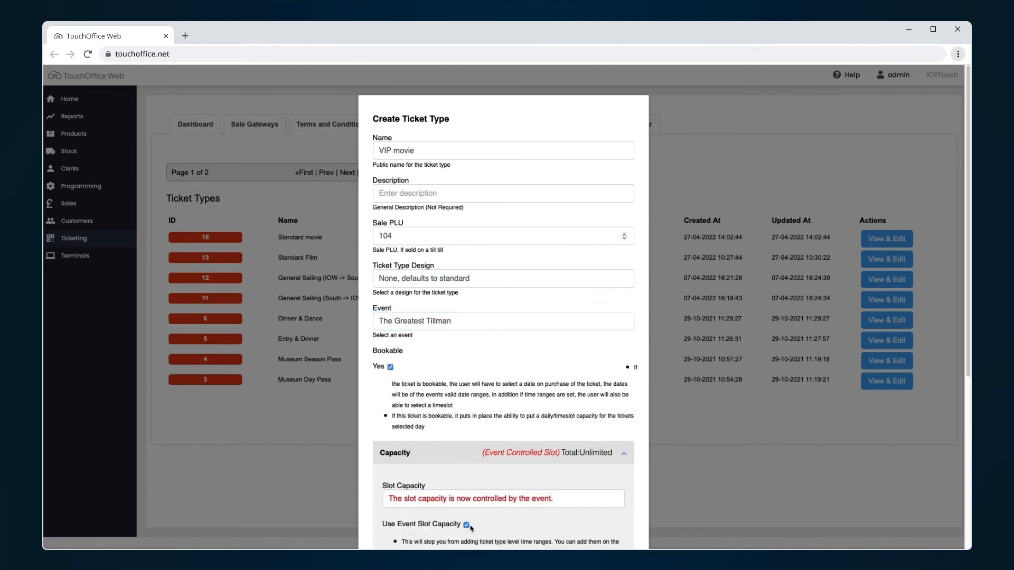
left_click(466, 532)
left_click(493, 455)
scroll(500, 380, "down", 3)
left_click(585, 500)
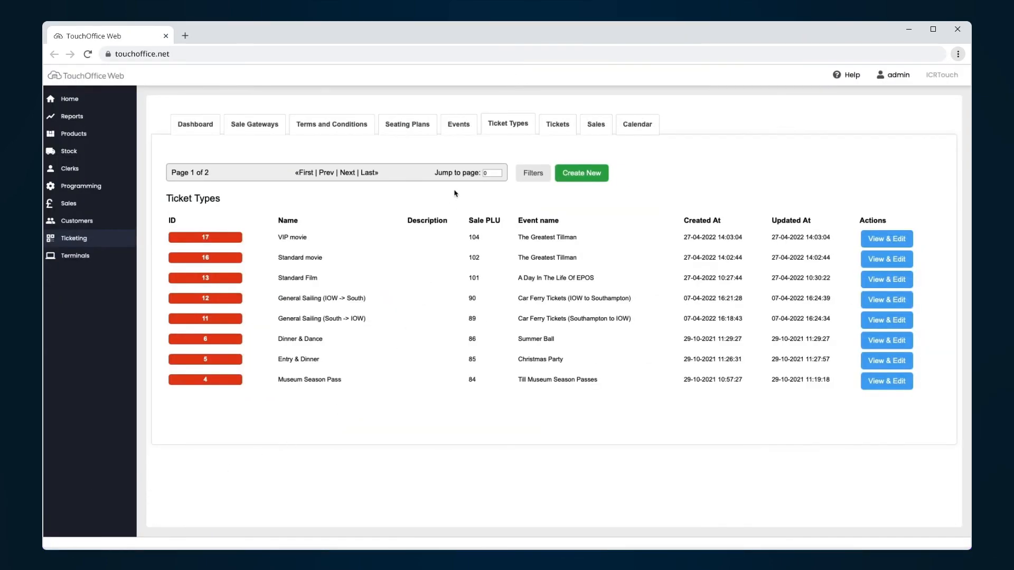
Step: Make The Greatest Tillman a seated event that uses the Cinema room 3 seat plan
left_click(459, 125)
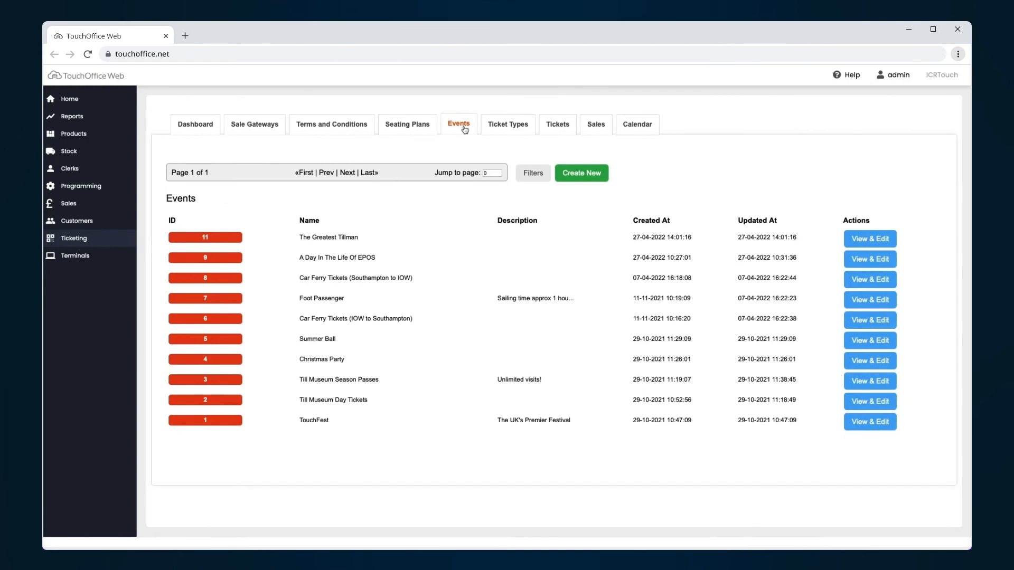
left_click(211, 241)
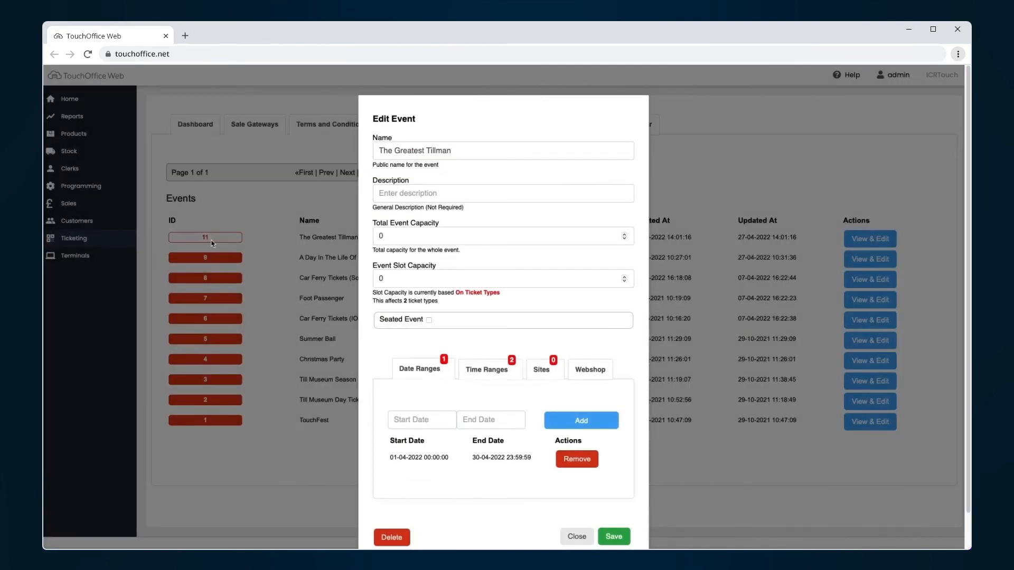
left_click(429, 321)
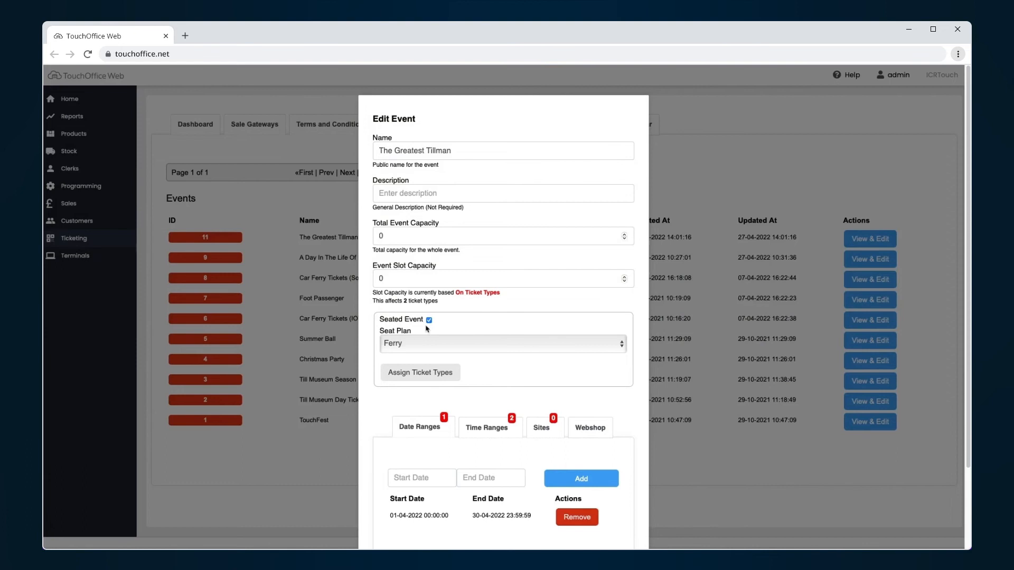
left_click(424, 342)
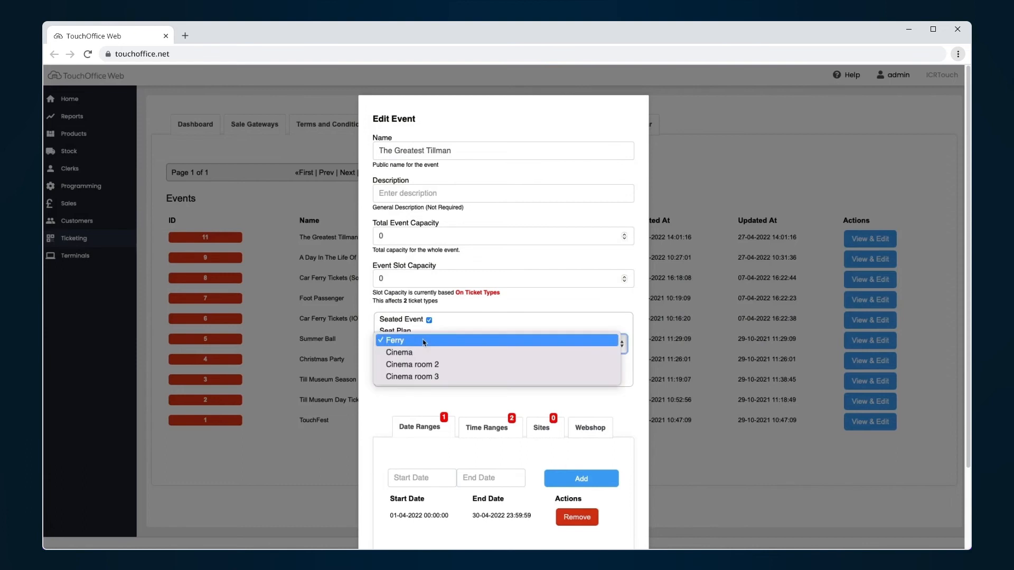
left_click(412, 377)
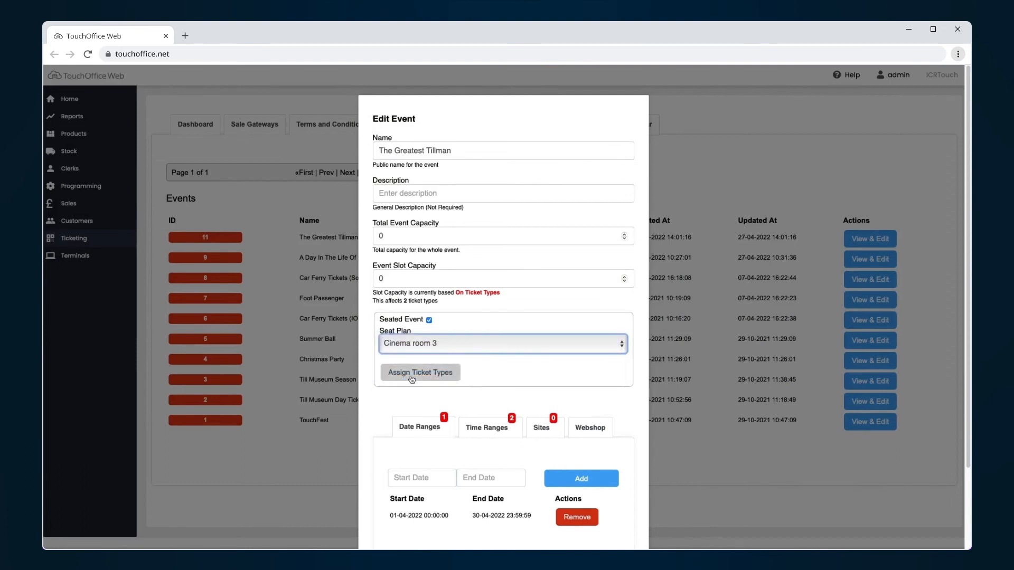
Step: Assign the Standard movie ticket type to Block A and Block B of the event's seat plan
left_click(404, 380)
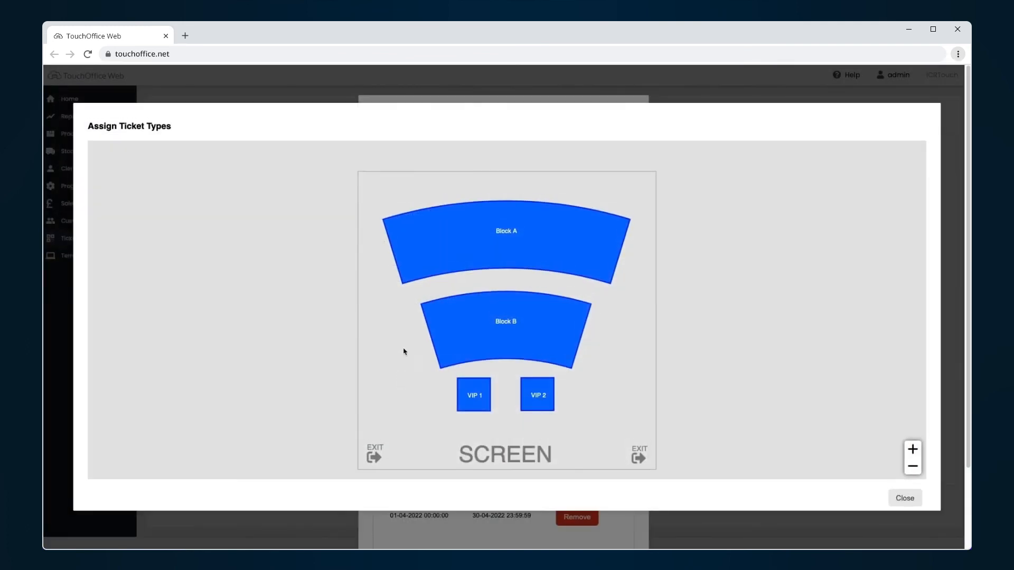
left_click(433, 251)
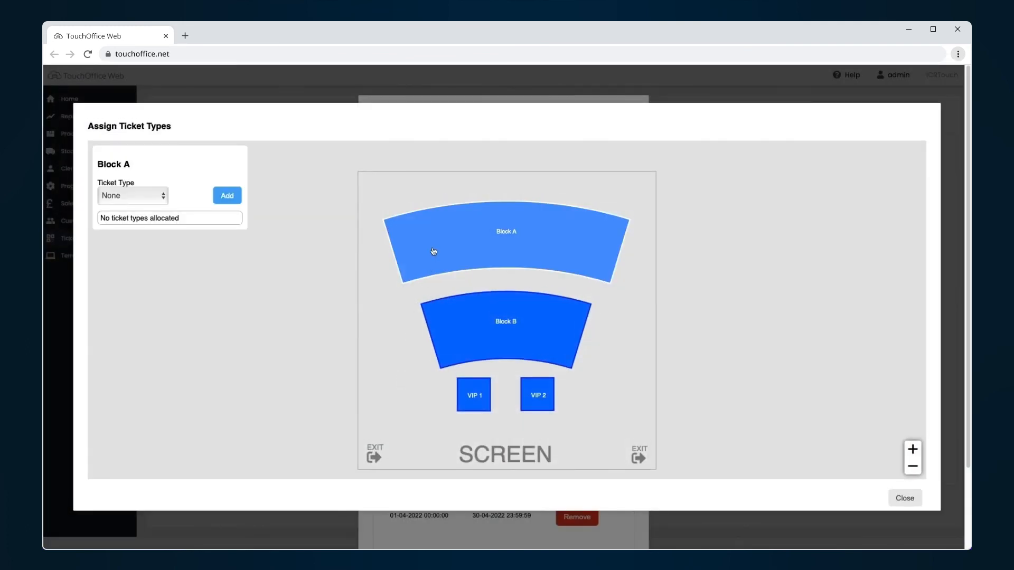
left_click(147, 199)
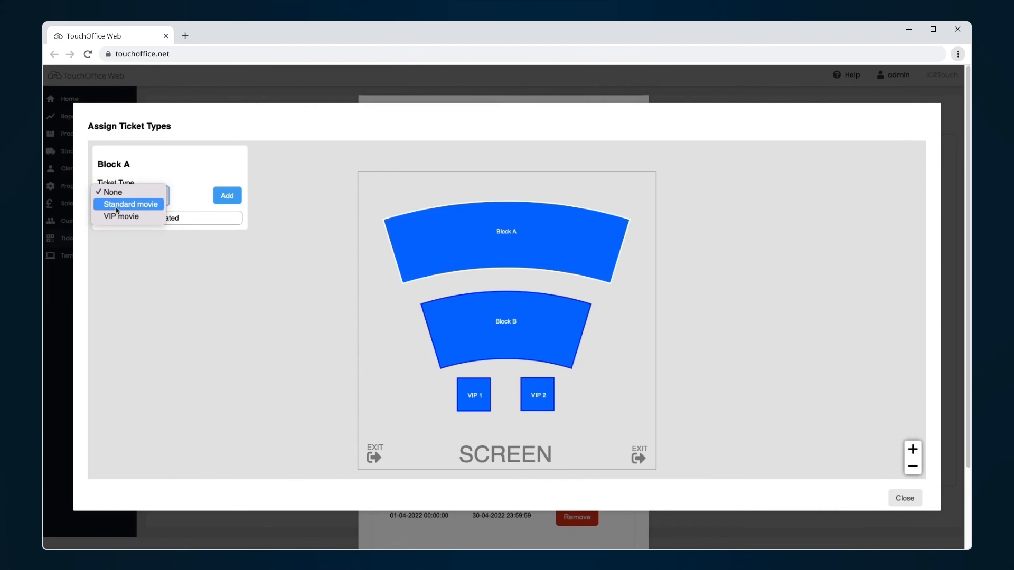
left_click(117, 204)
left_click(227, 196)
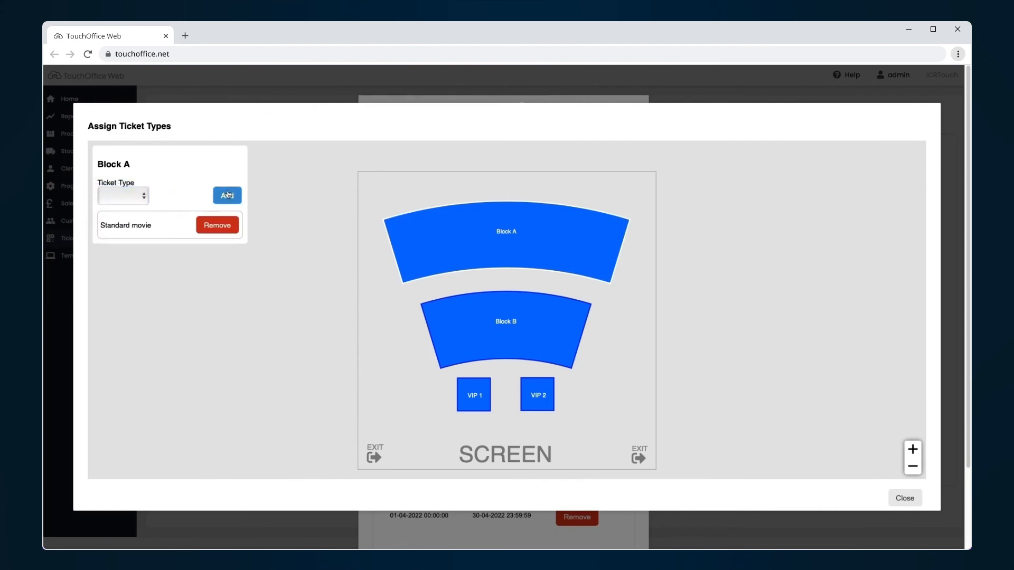
left_click(468, 345)
left_click(227, 195)
Step: Assign the VIP movie ticket type to the VIP 1 and VIP 2 sections of the event's seat plan
left_click(475, 410)
left_click(132, 196)
left_click(124, 204)
left_click(227, 195)
left_click(528, 388)
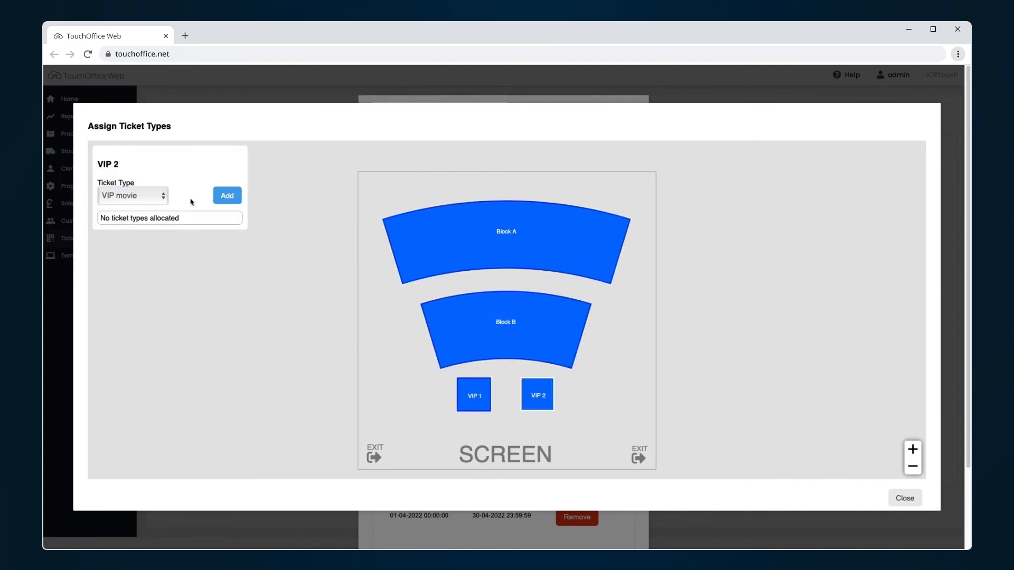
left_click(227, 196)
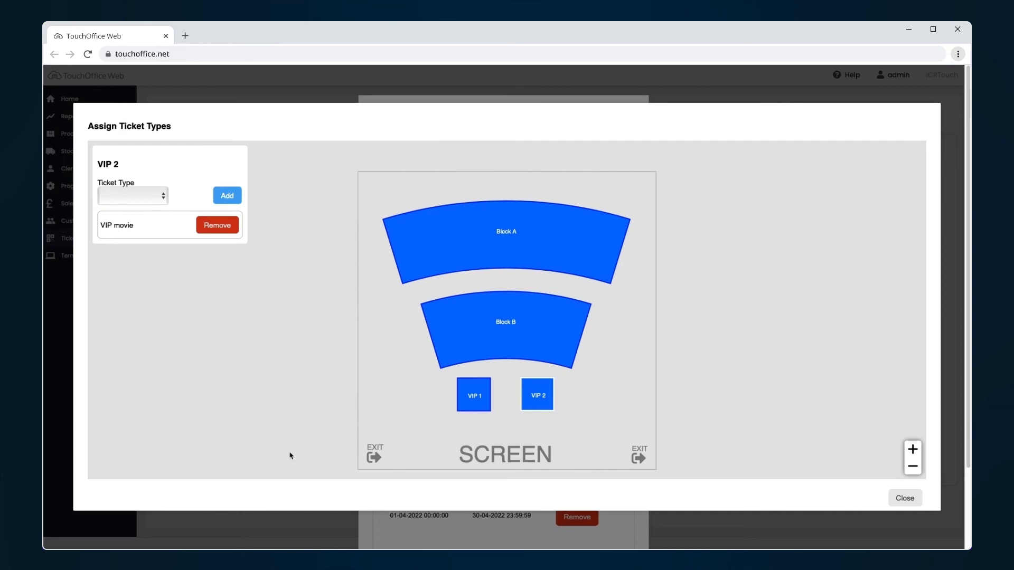
Step: Finish the ticket type assignment and save the event
left_click(905, 497)
scroll(596, 420, "down", 4)
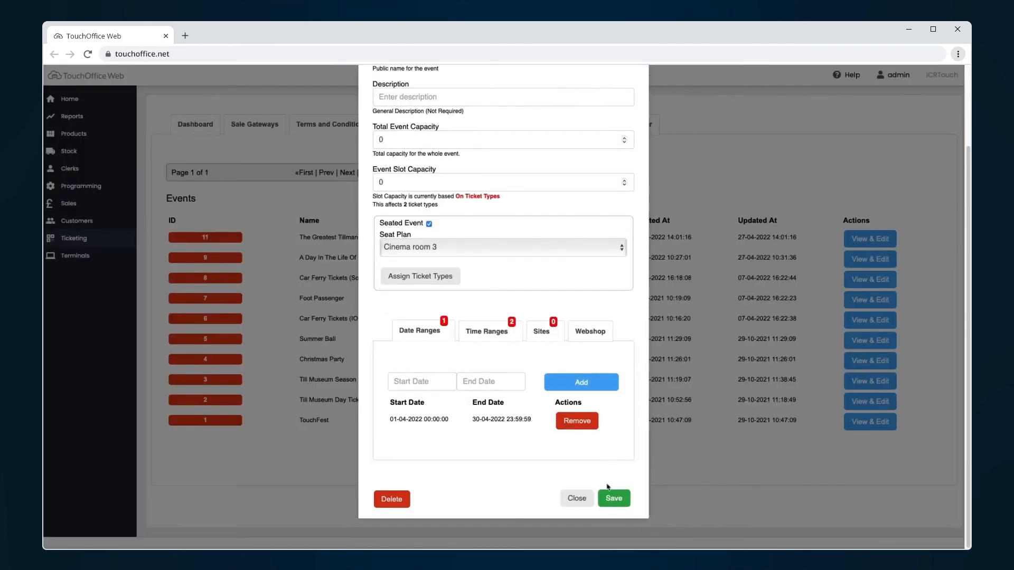
left_click(609, 499)
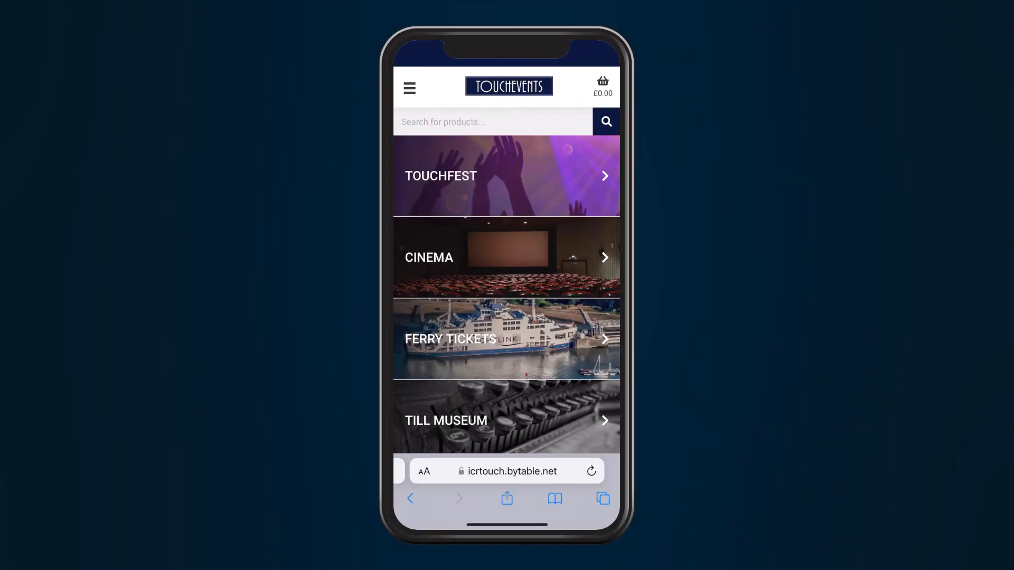
Step: In the TouchEvents webshop, open the Cinema event The Greatest Tillman and choose 29/04/2022 with the 12:00 - 14:00 slot
left_click(506, 258)
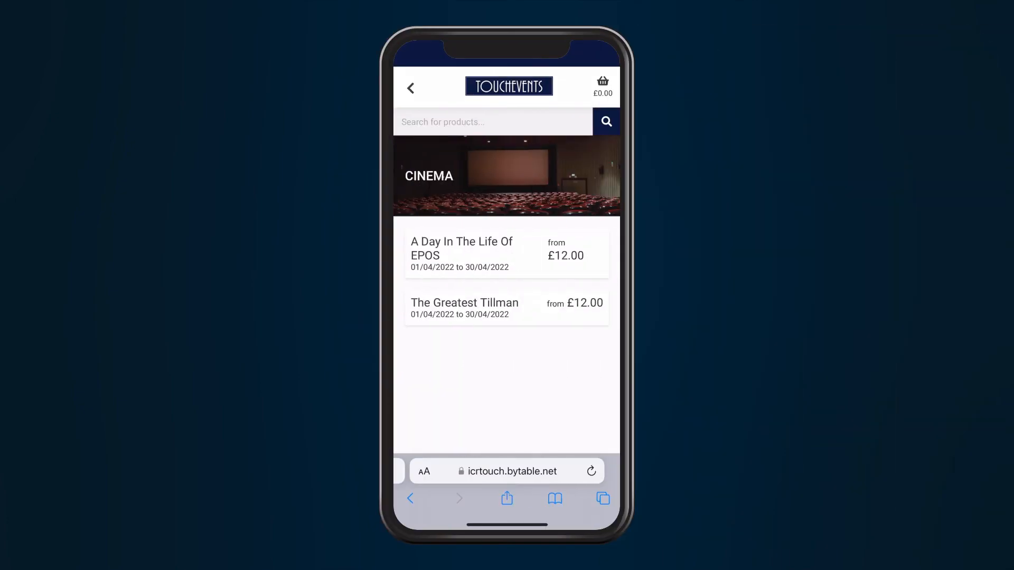
left_click(507, 255)
left_click(565, 289)
scroll(506, 280, "down", 1)
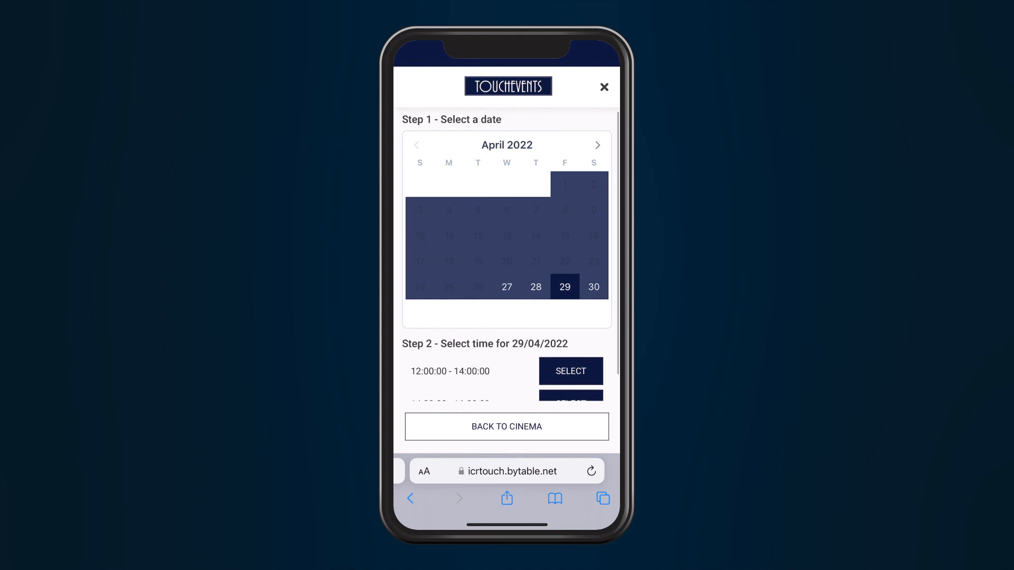
left_click(570, 343)
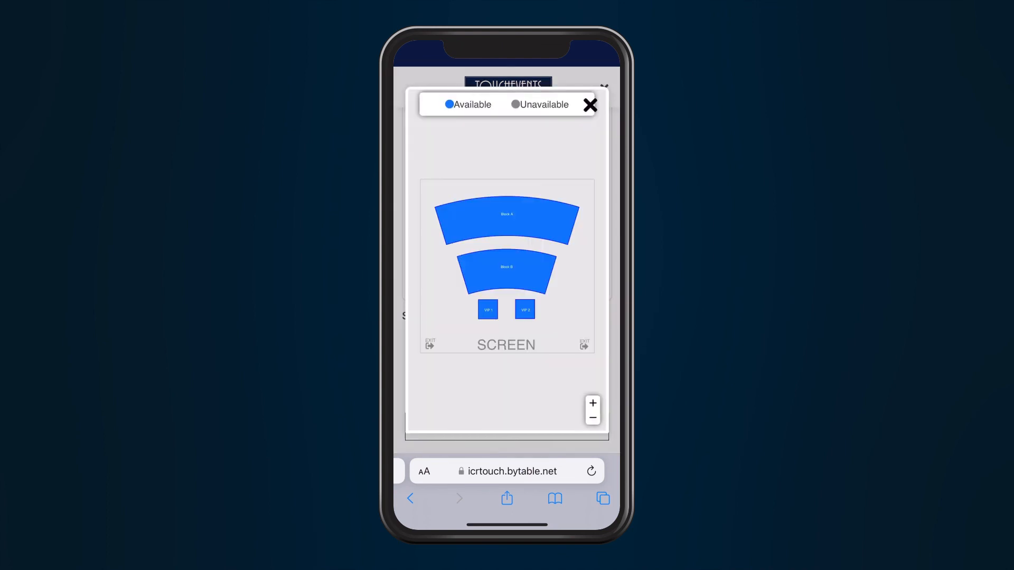
Step: Look at the individual seats of Block A and view the ticket options for seat G10
left_click(506, 217)
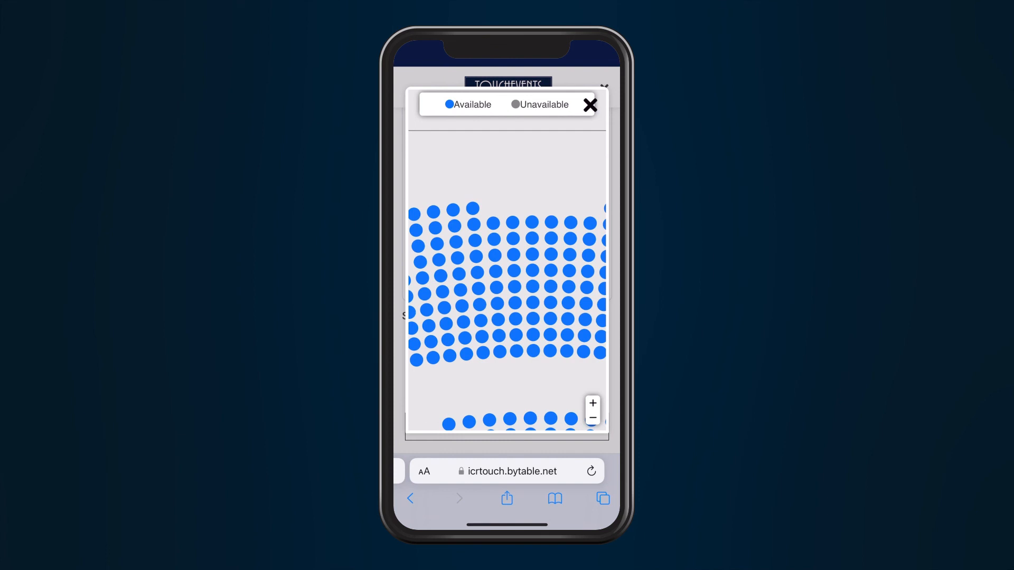
left_click(479, 305)
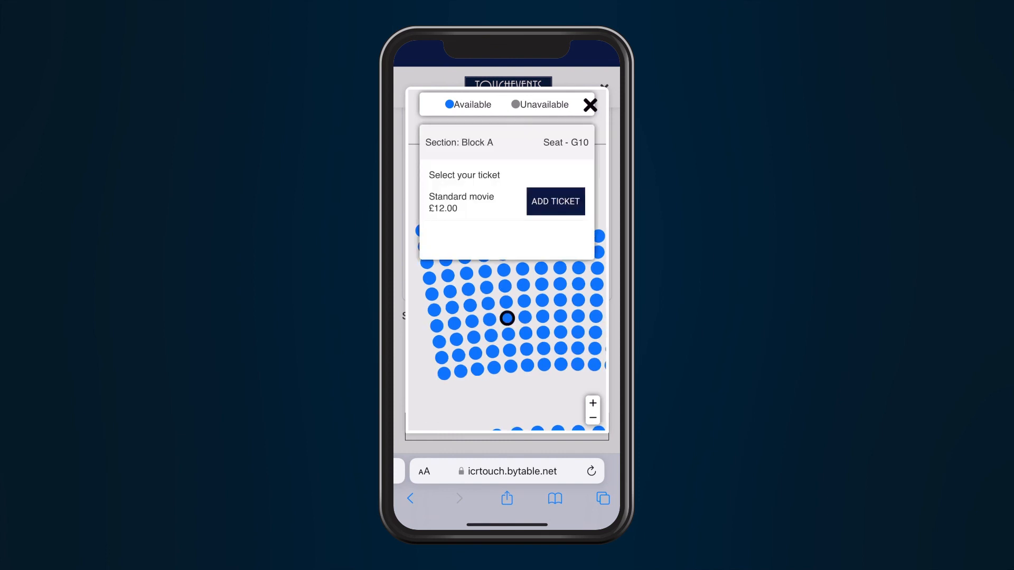
Step: Add a VIP movie ticket for seat V1 in section VIP 2 and continue to the order summary
left_click_drag(507, 370, 436, 168)
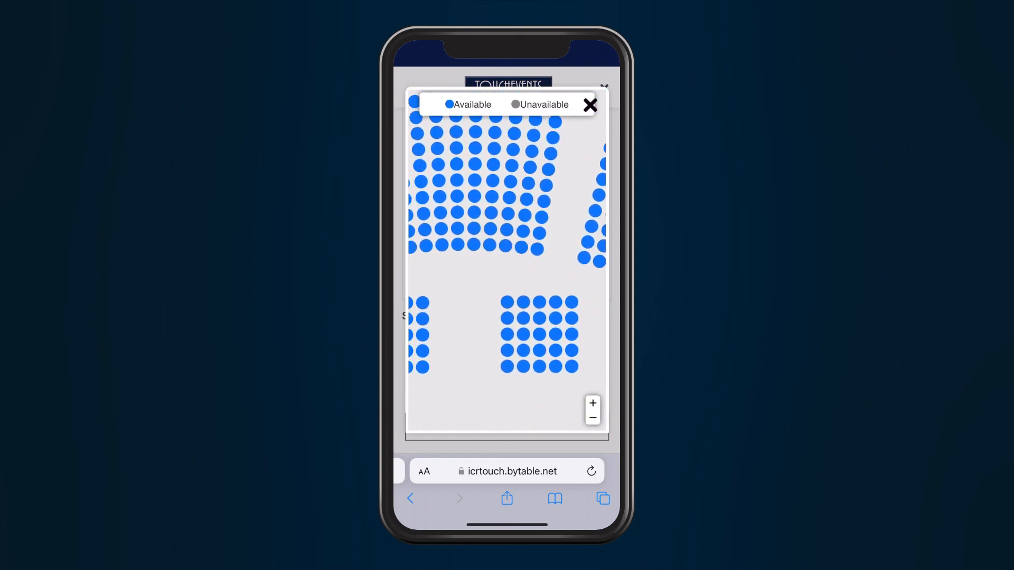
left_click(507, 317)
left_click(556, 201)
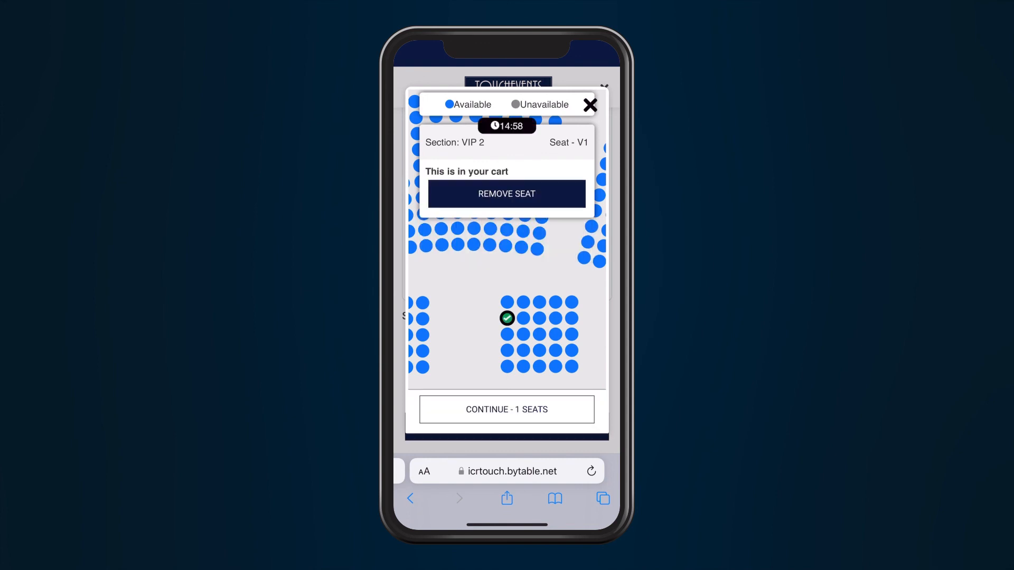
left_click(507, 409)
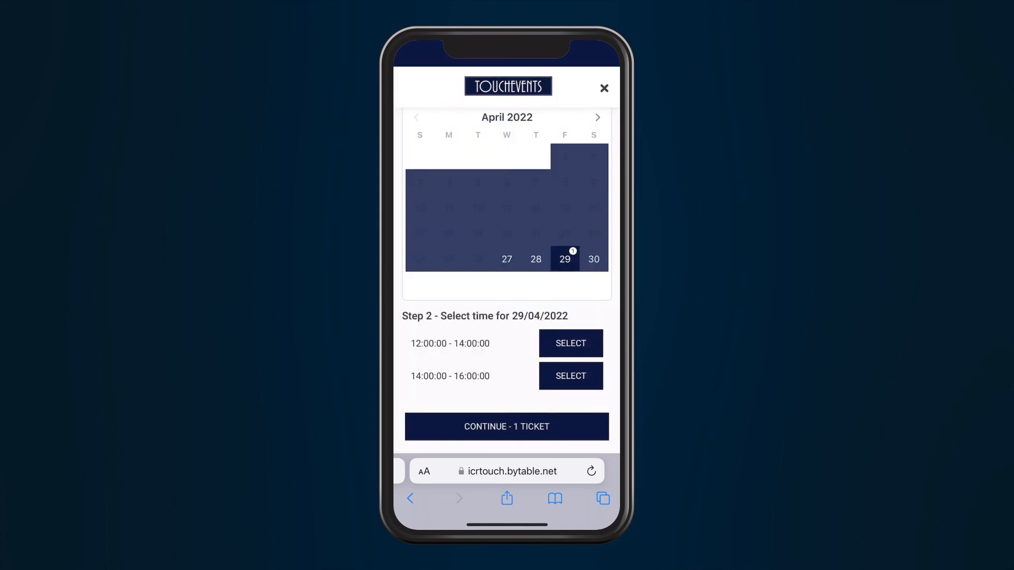
left_click(507, 427)
left_click(506, 426)
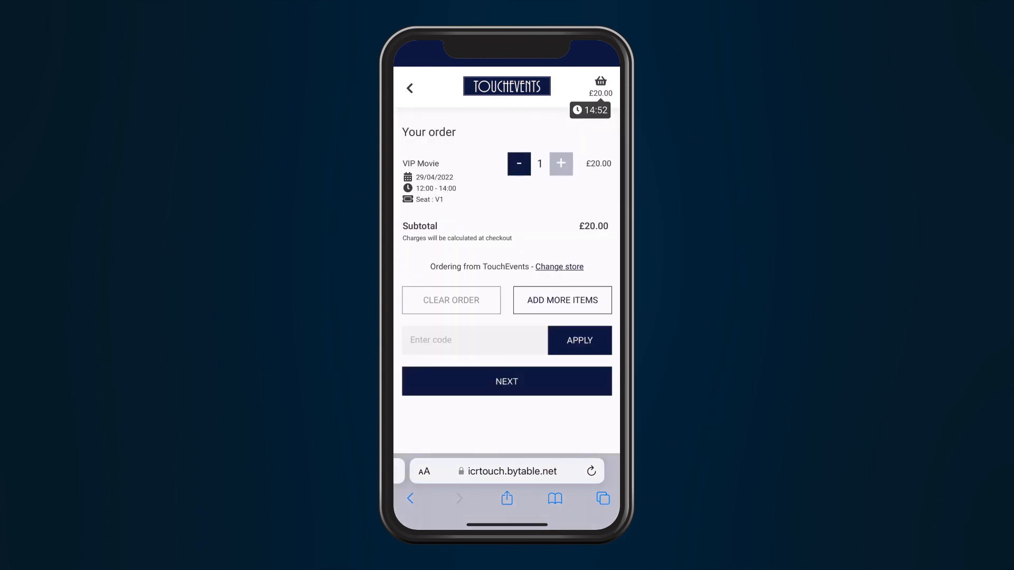